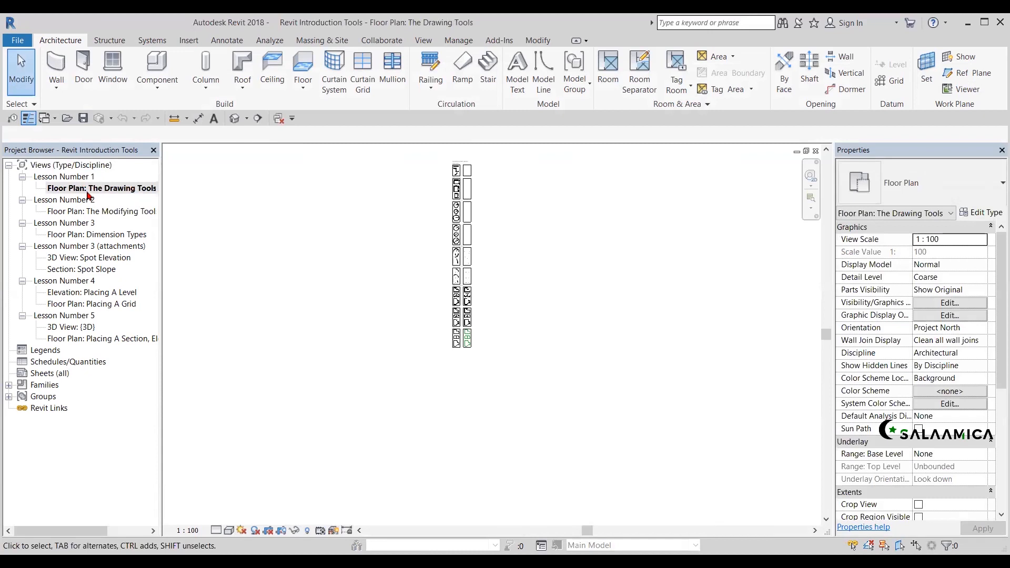
# - Examine the Line and Rectangle exercise guides in the Drawing Tools floor plan
pyautogui.click(107, 191)
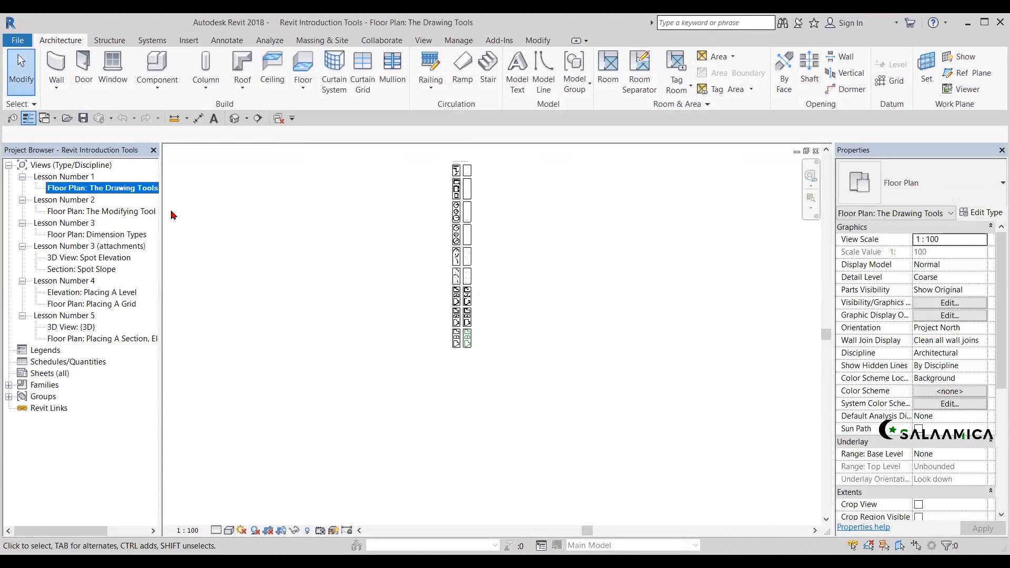
pyautogui.scroll(10, 471, 171)
pyautogui.scroll(3, 452, 156)
pyautogui.moveTo(454, 165); pyautogui.dragTo(435, 253, button='middle')
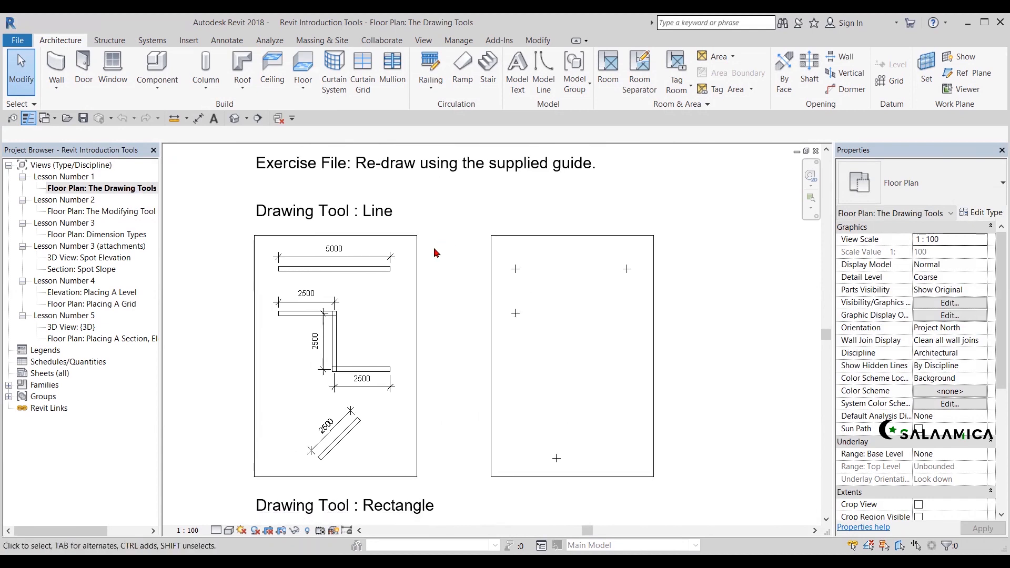
pyautogui.scroll(1, 456, 302)
pyautogui.moveTo(461, 303)
pyautogui.mouseDown(button='middle')
pyautogui.moveTo(467, 329)
pyautogui.moveTo(470, 281)
pyautogui.moveTo(457, 294)
pyautogui.mouseUp(button='middle')
pyautogui.scroll(1, 441, 342)
pyautogui.scroll(-1, 442, 336)
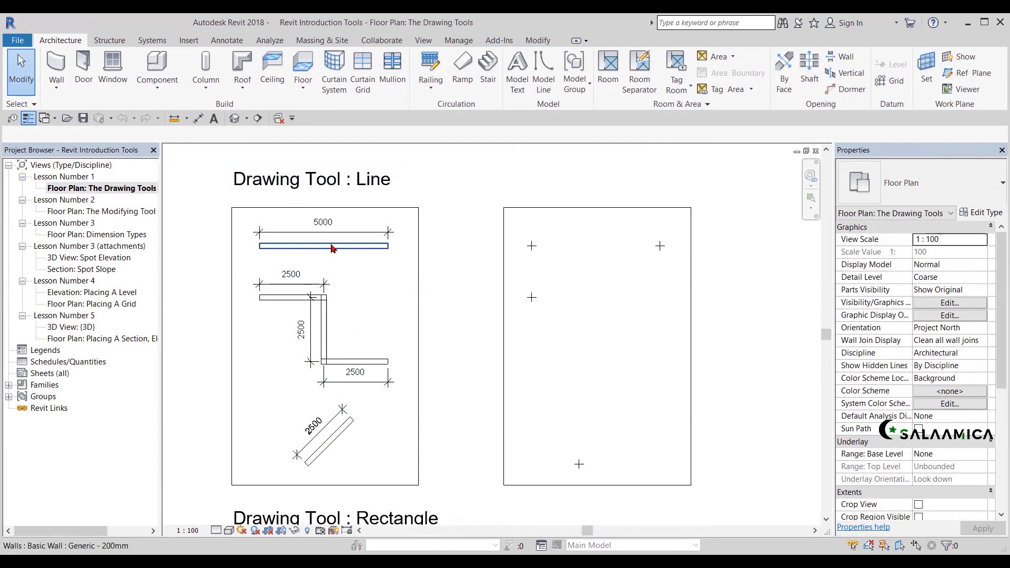
pyautogui.moveTo(355, 379); pyautogui.dragTo(355, 364, button='middle')
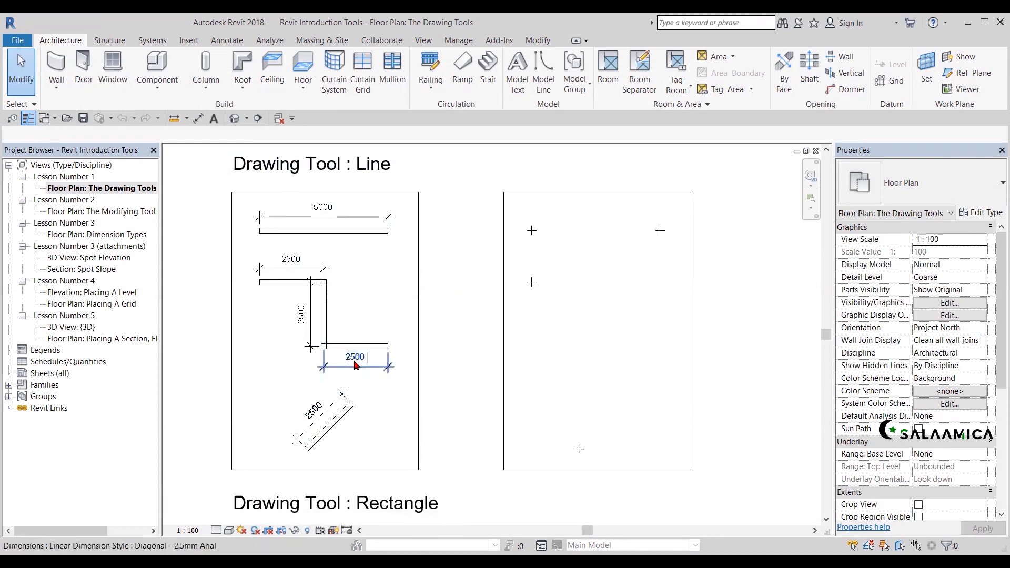
pyautogui.scroll(-4, 518, 227)
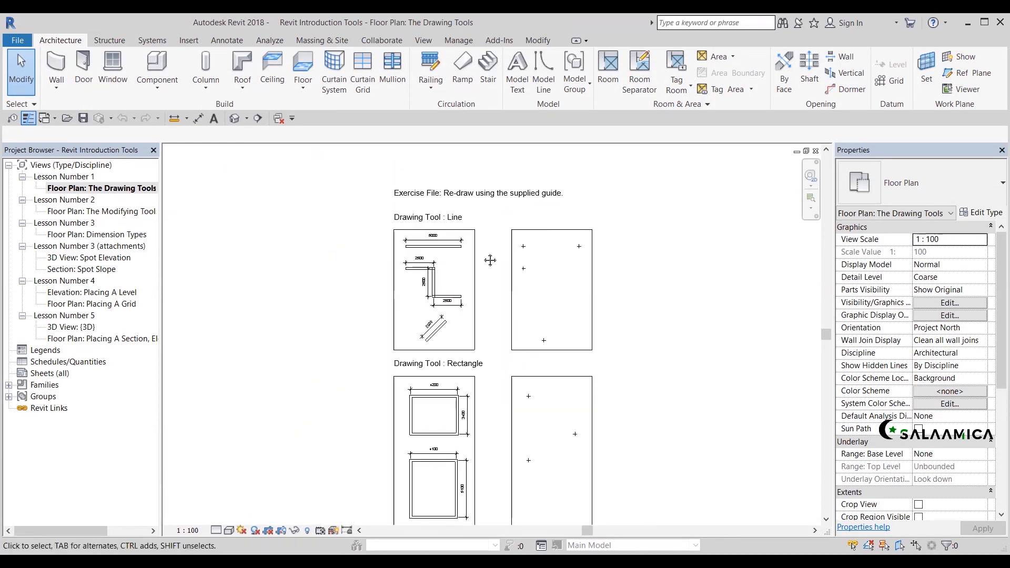
pyautogui.moveTo(490, 260); pyautogui.dragTo(432, 139, button='middle')
pyautogui.moveTo(575, 339); pyautogui.dragTo(573, 476, button='middle')
pyautogui.scroll(5, 411, 320)
pyautogui.moveTo(411, 319); pyautogui.dragTo(469, 311, button='middle')
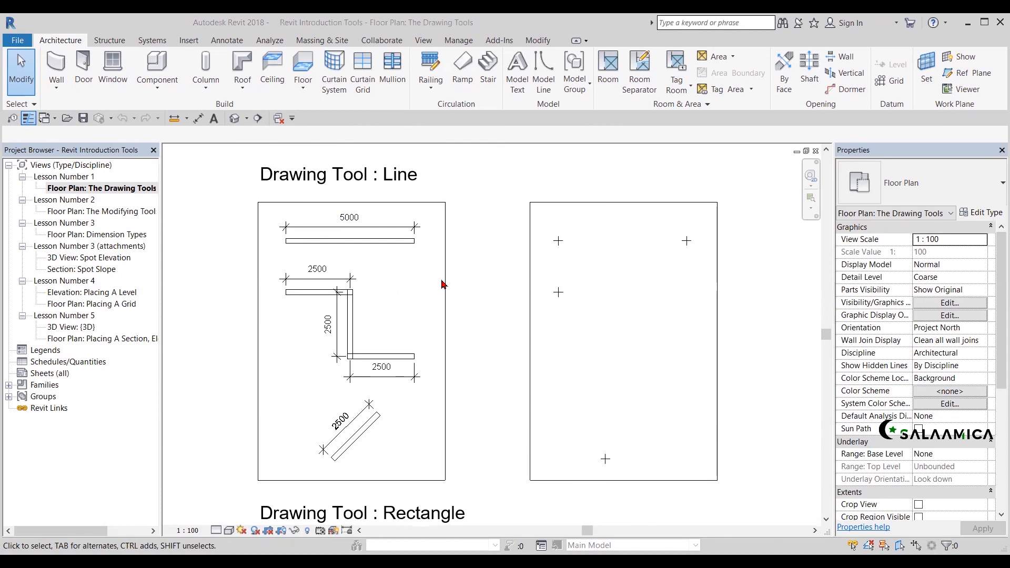
pyautogui.click(430, 293)
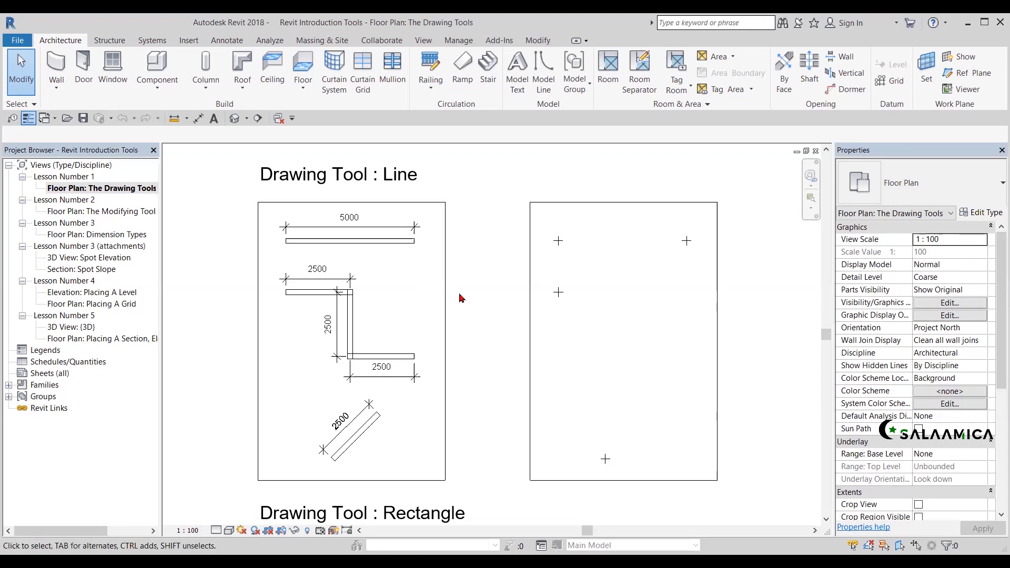
# - Check the wall type of the horizontal 5000 mm guide wall in the Line exercise
pyautogui.click(392, 245)
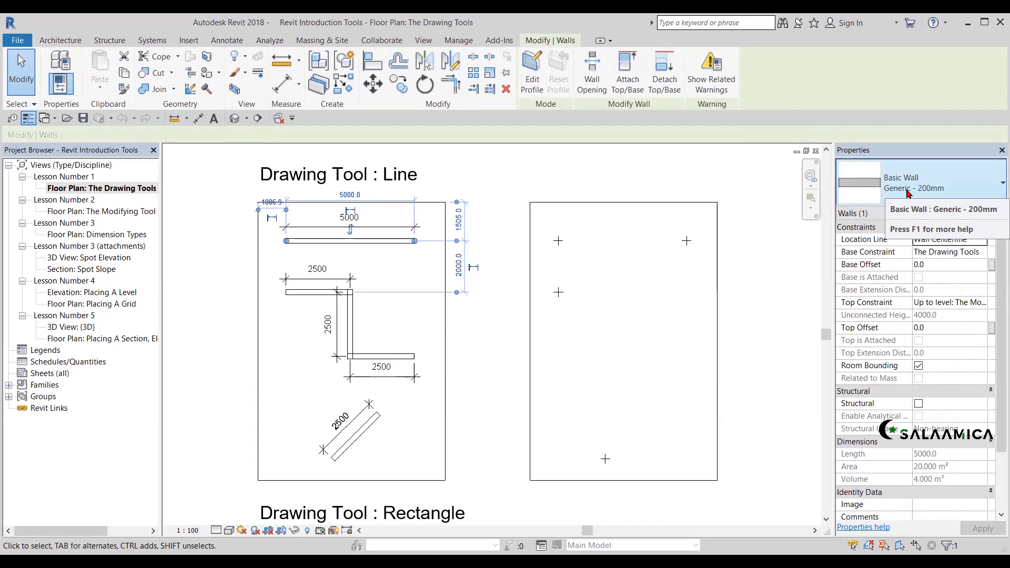
pyautogui.click(476, 312)
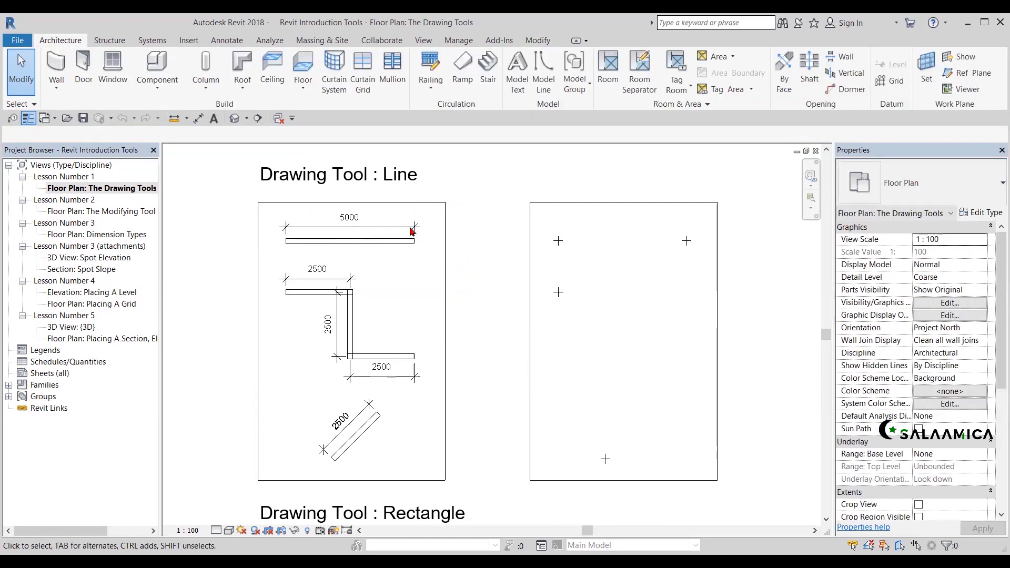
pyautogui.scroll(3, 365, 217)
pyautogui.moveTo(411, 291); pyautogui.dragTo(415, 262, button='middle')
pyautogui.scroll(-2, 447, 280)
pyautogui.scroll(1, 405, 257)
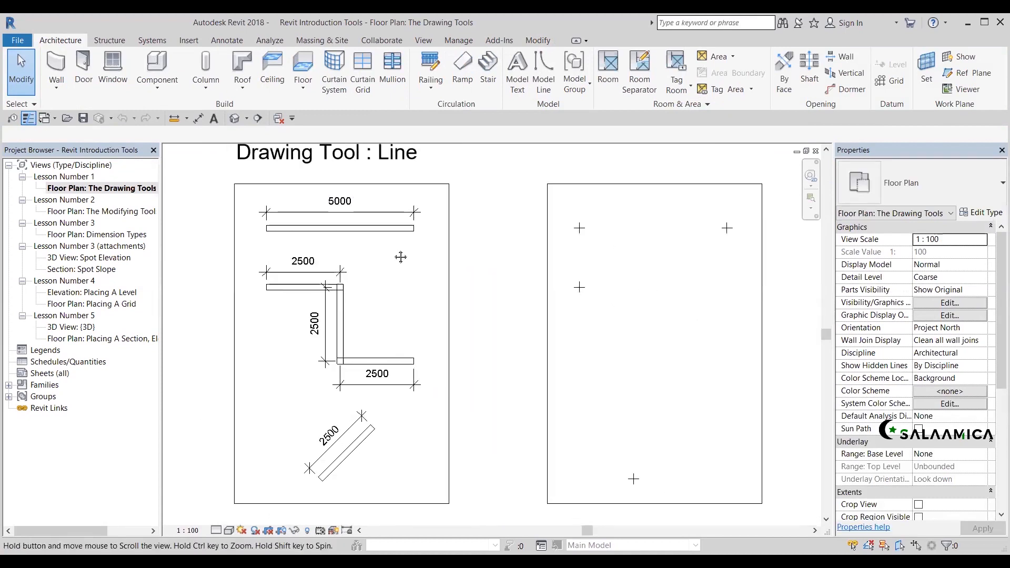
pyautogui.scroll(-2, 388, 248)
pyautogui.scroll(2, 376, 251)
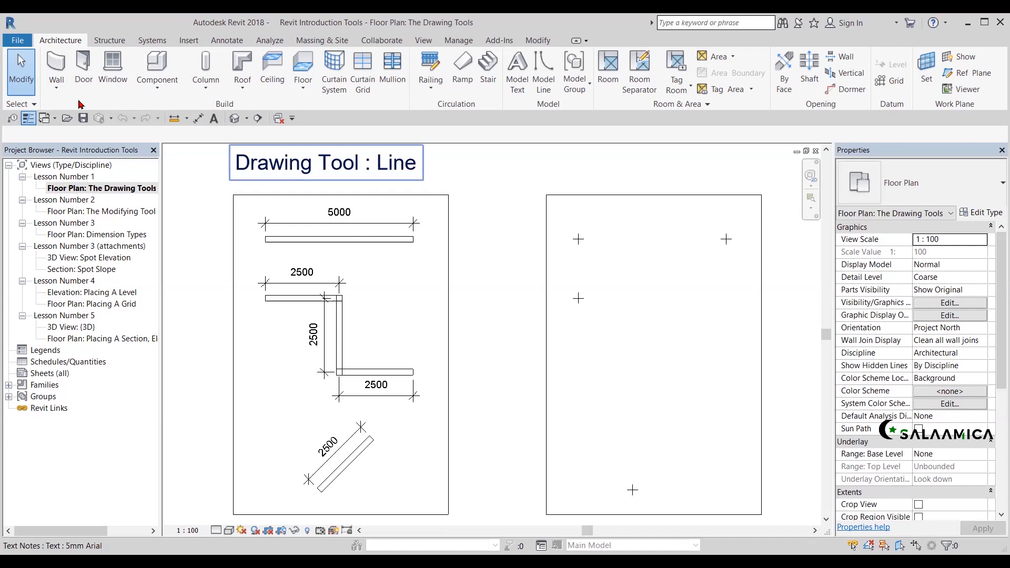
# - Inspect the draw options of the Wall tool and the type properties of the Door tool without placing anything
pyautogui.click(82, 117)
pyautogui.click(56, 63)
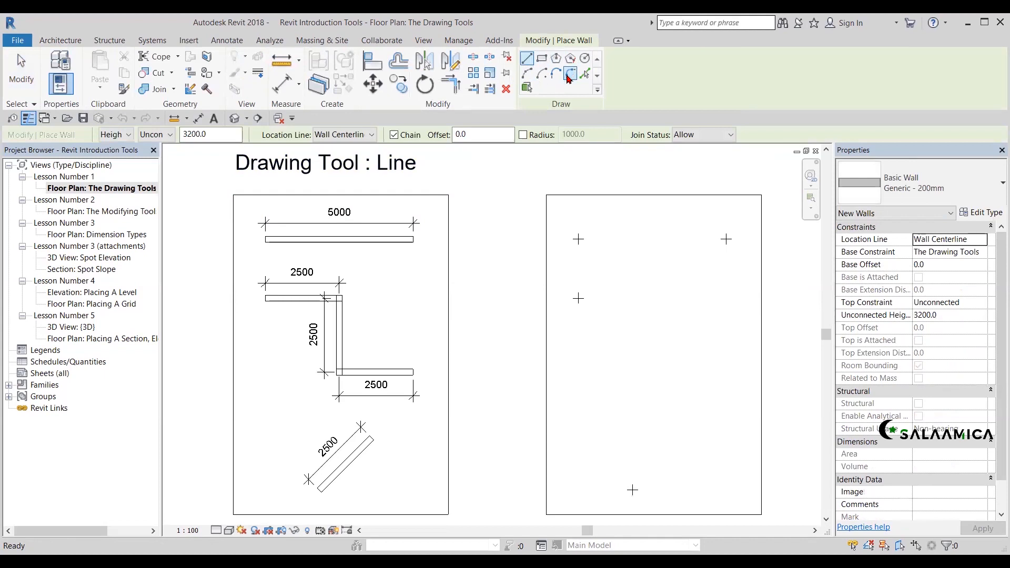
pyautogui.press('Escape')
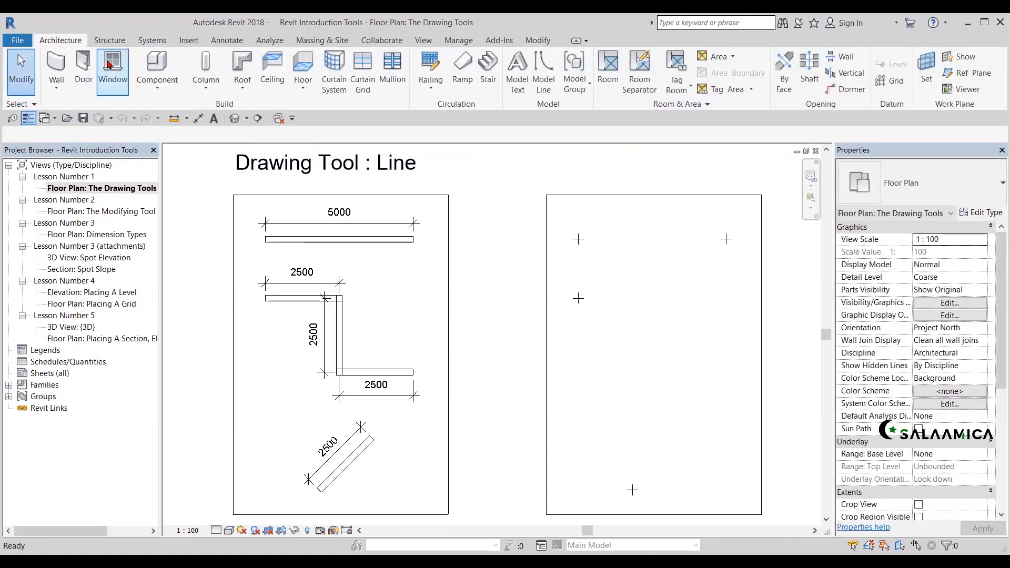
pyautogui.click(84, 72)
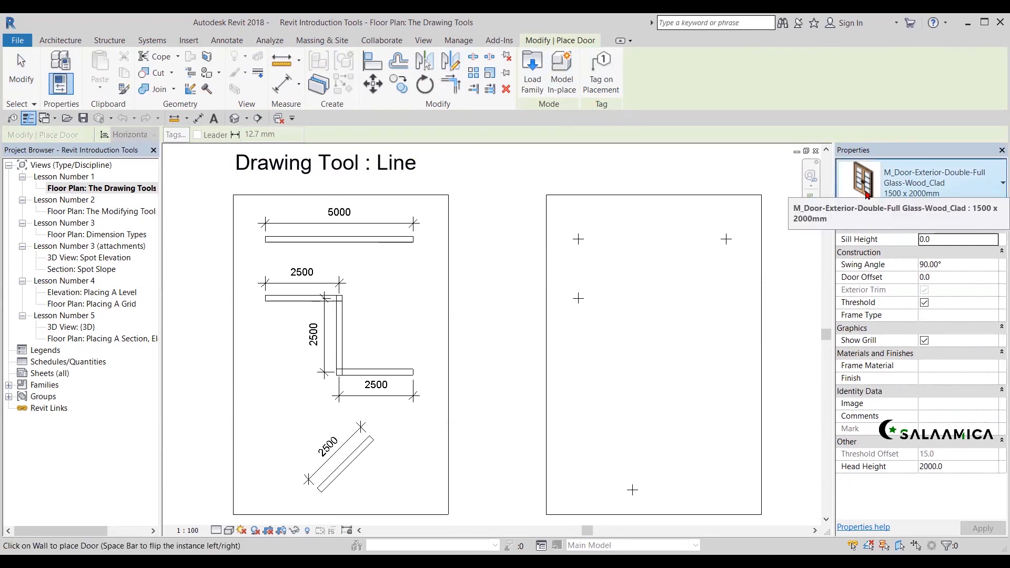
pyautogui.press('Escape')
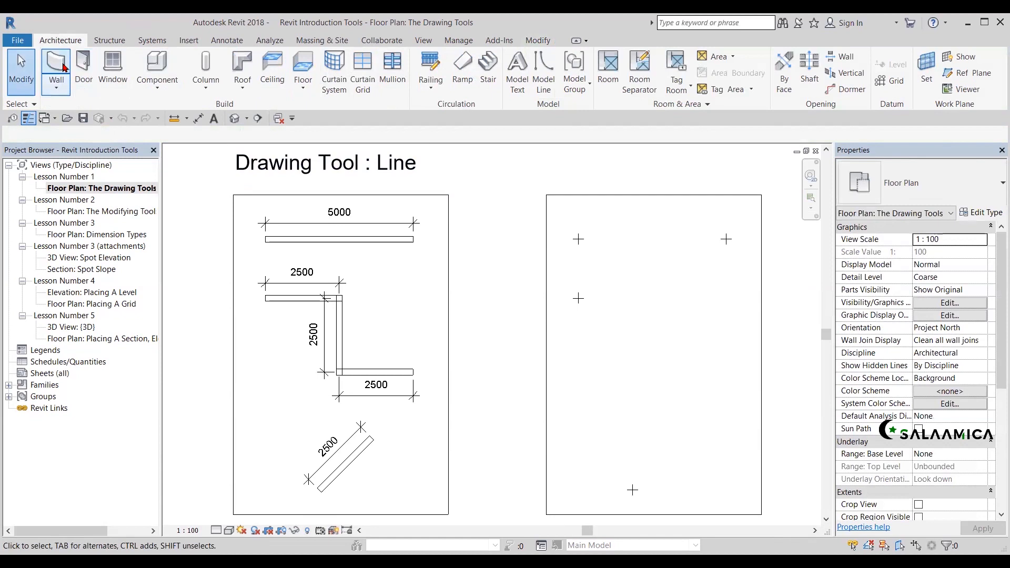
# - Draw a straight Generic - 200mm wall between the two upper markers in the blank Line exercise frame
pyautogui.press('w')
pyautogui.press('a')
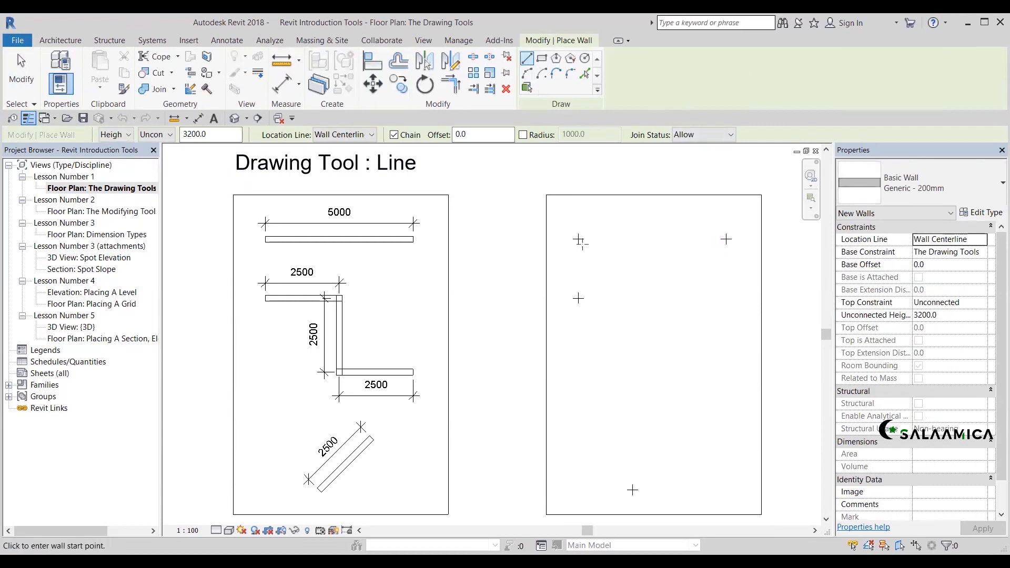
pyautogui.scroll(4, 605, 227)
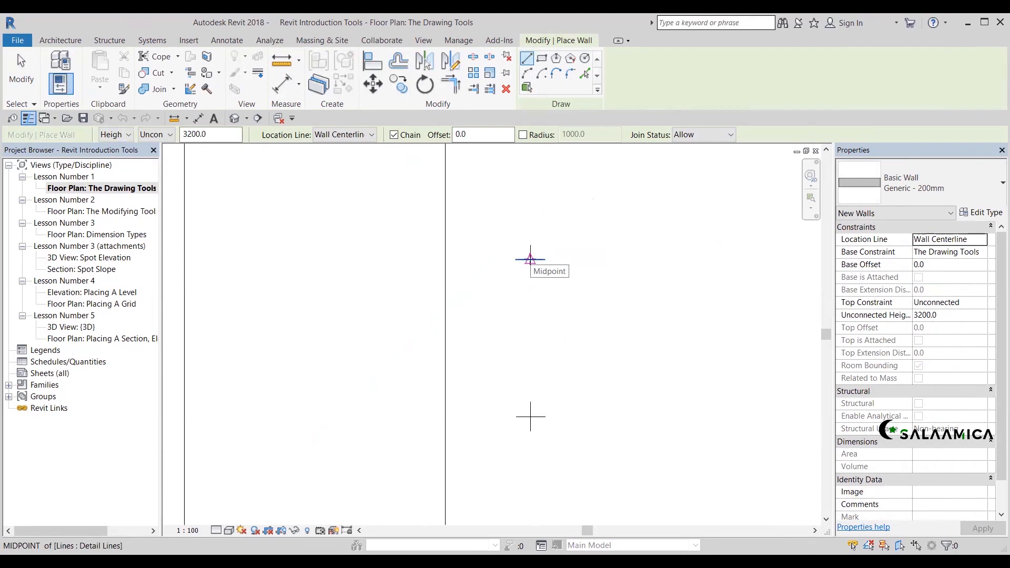
pyautogui.click(530, 259)
pyautogui.scroll(-1, 689, 260)
pyautogui.moveTo(672, 260); pyautogui.dragTo(499, 261, button='middle')
pyautogui.click(701, 258)
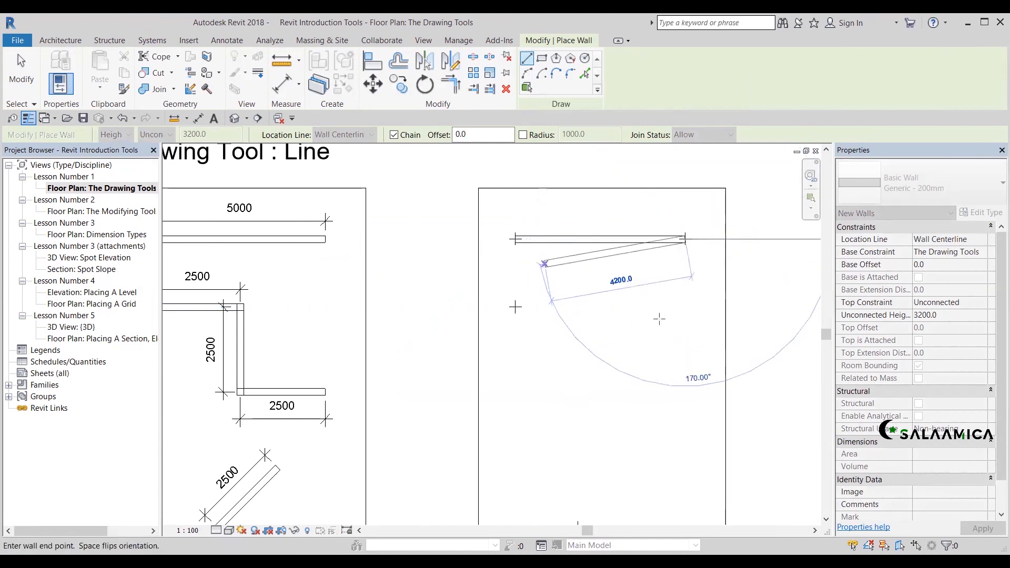
pyautogui.press('Escape')
pyautogui.press('Escape')
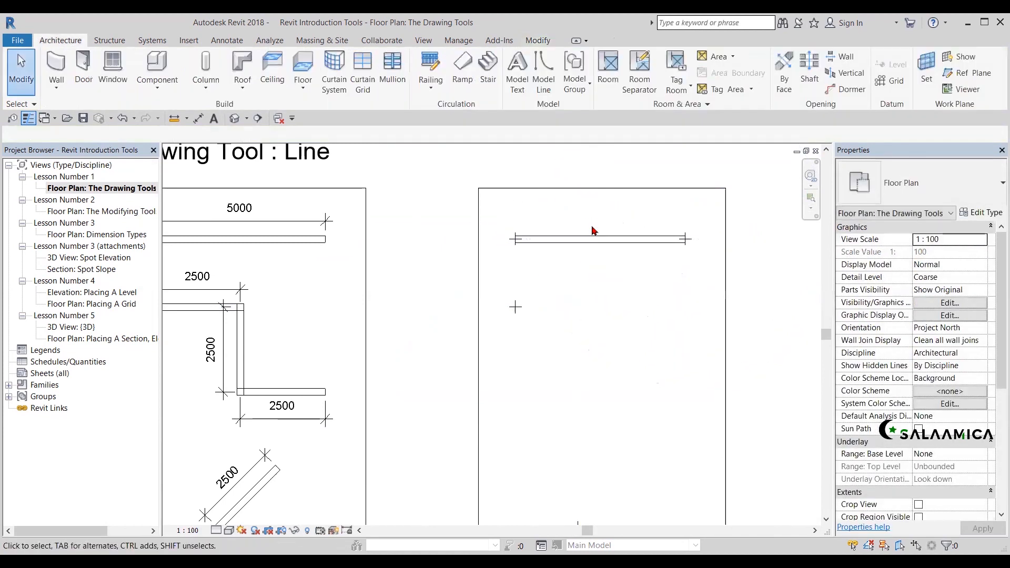
# - Start a chained wall at the remaining marker below the straight wall with a horizontal 2500 mm segment running right
pyautogui.scroll(-3, 599, 297)
pyautogui.scroll(3, 492, 313)
pyautogui.moveTo(691, 298); pyautogui.dragTo(653, 261, button='middle')
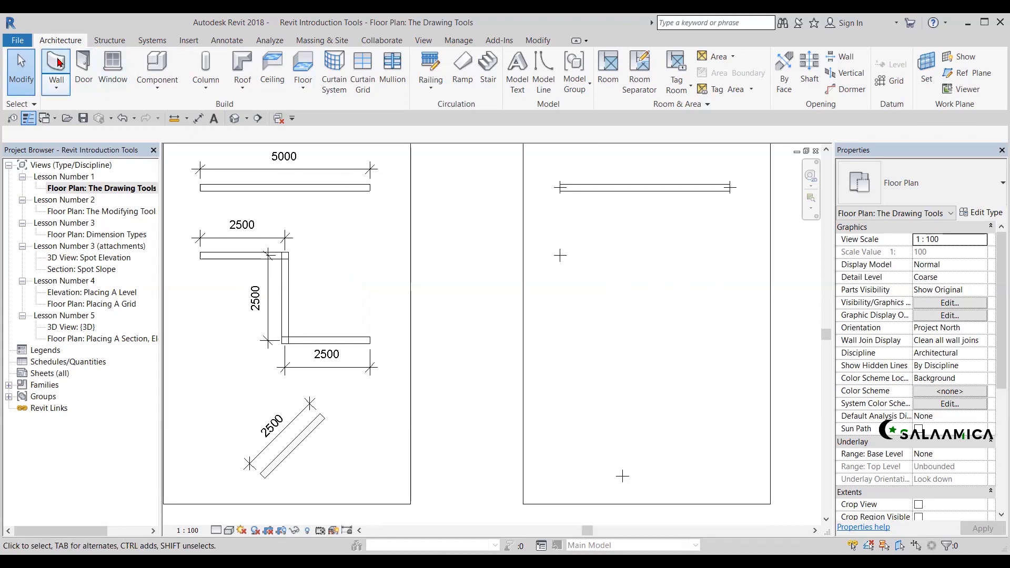
pyautogui.click(57, 62)
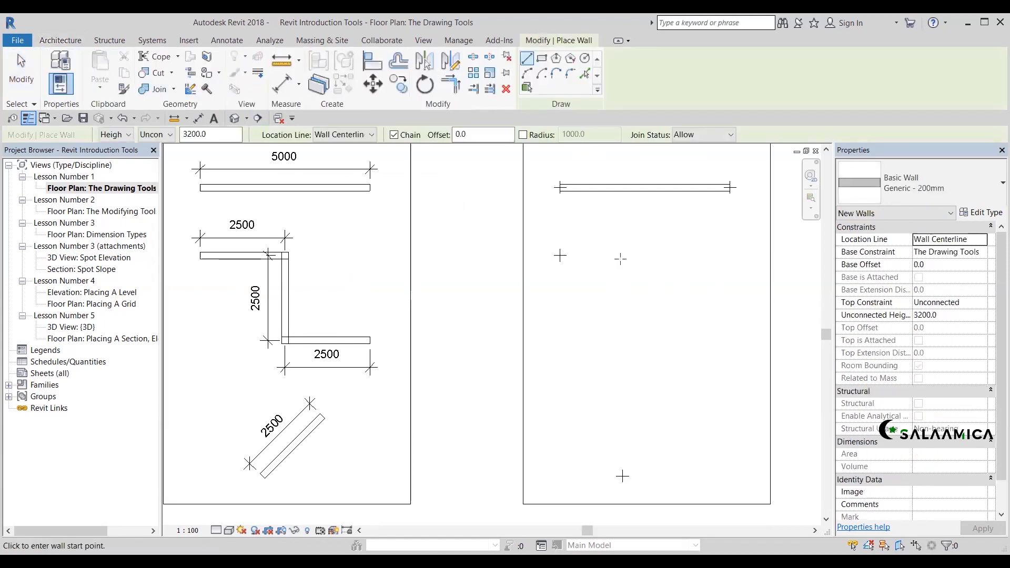
pyautogui.scroll(1, 543, 277)
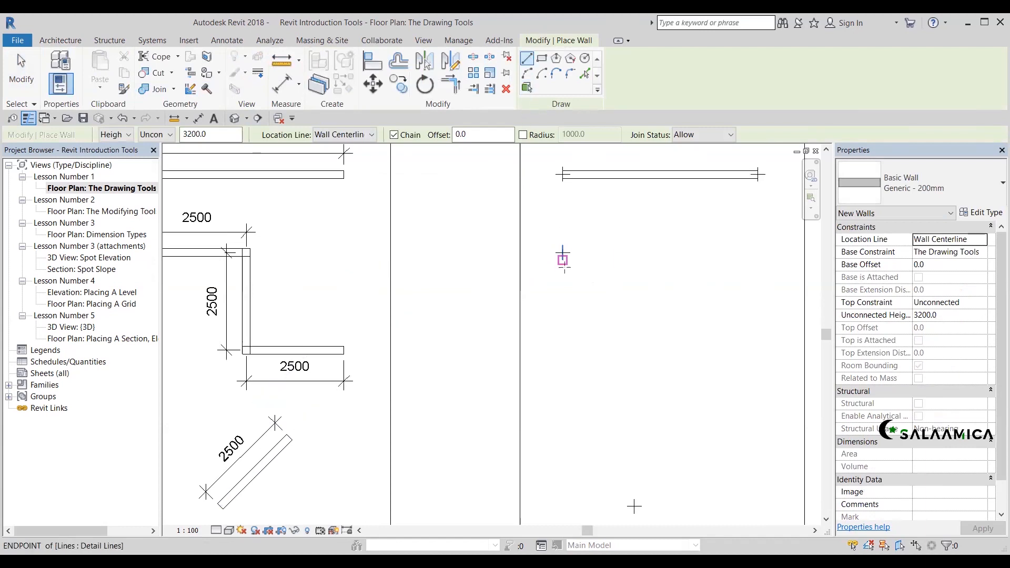
pyautogui.click(562, 251)
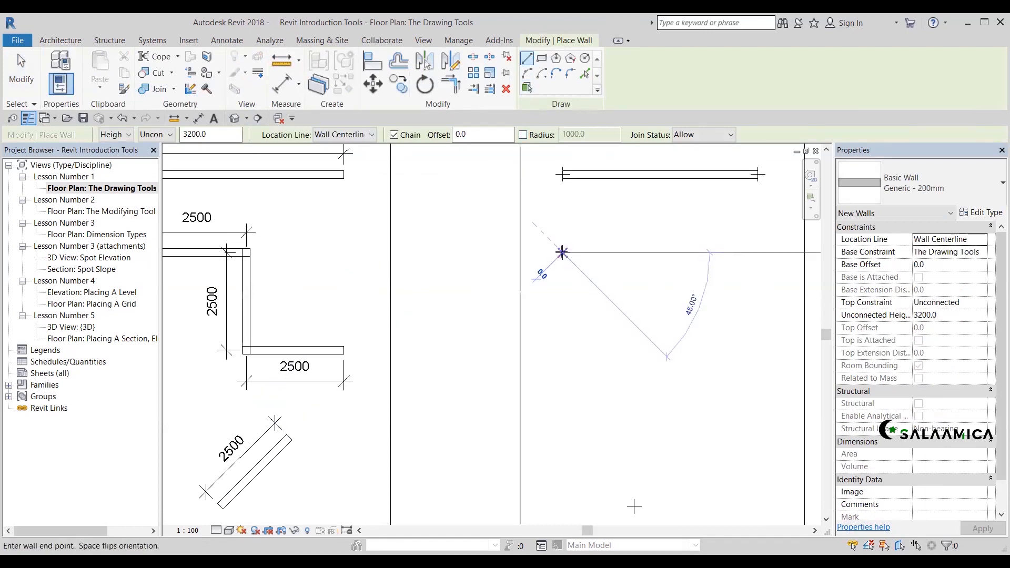
pyautogui.scroll(-2, 569, 251)
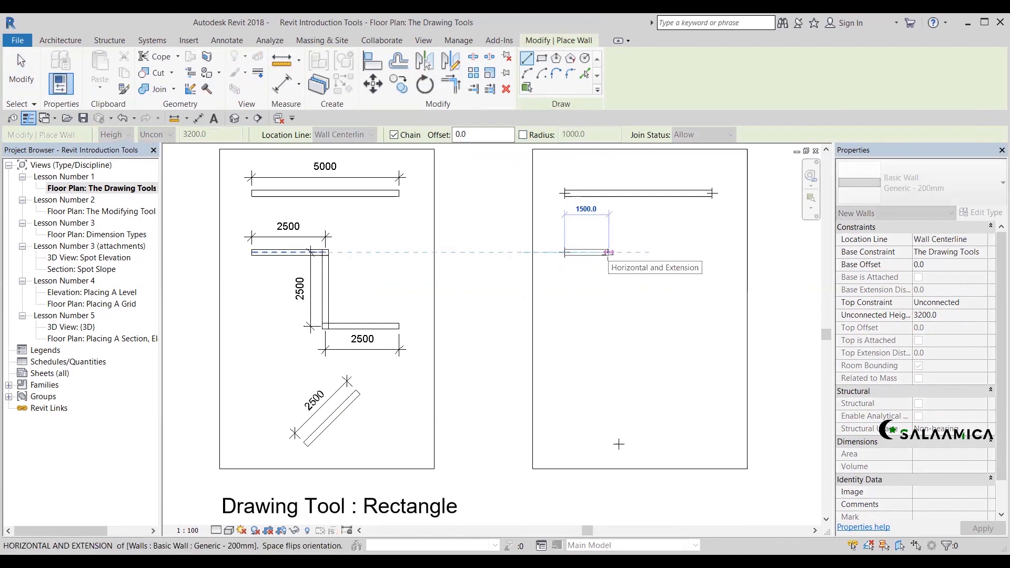
pyautogui.write('2500')
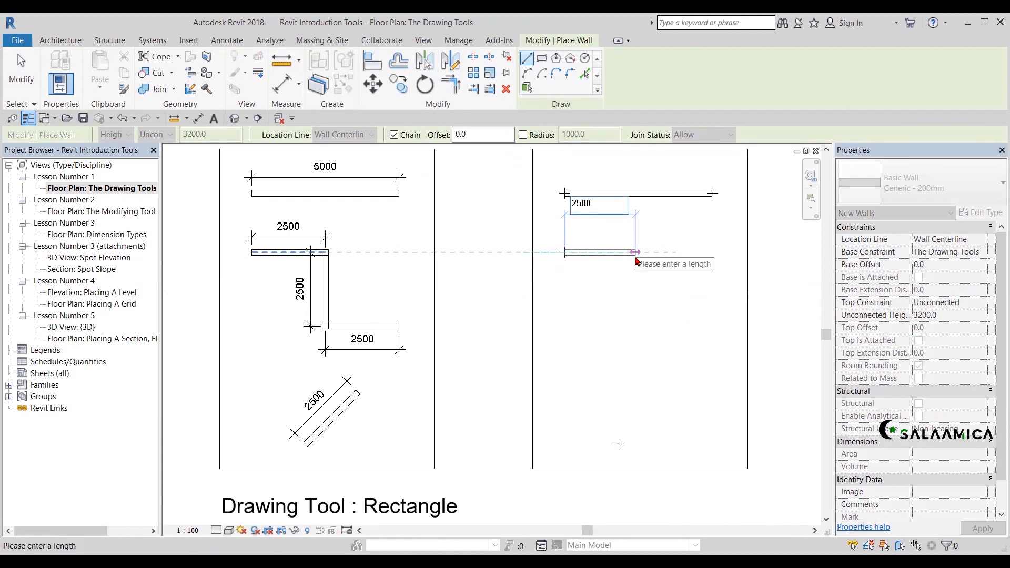
pyautogui.press('Return')
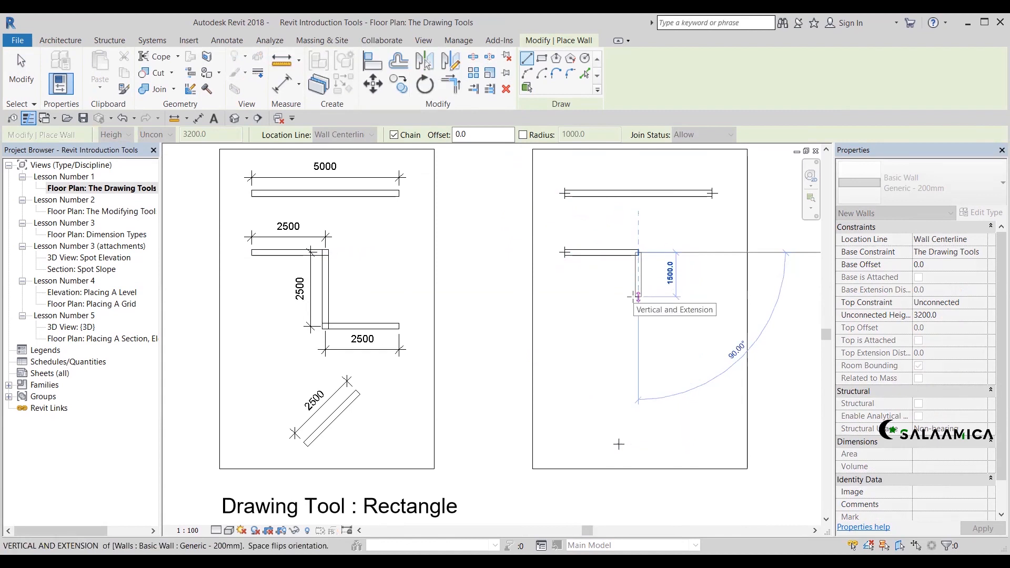
# - Complete the Z-shaped wall with a 2500 mm segment downward and a 2500 mm segment to the right
pyautogui.write('2500')
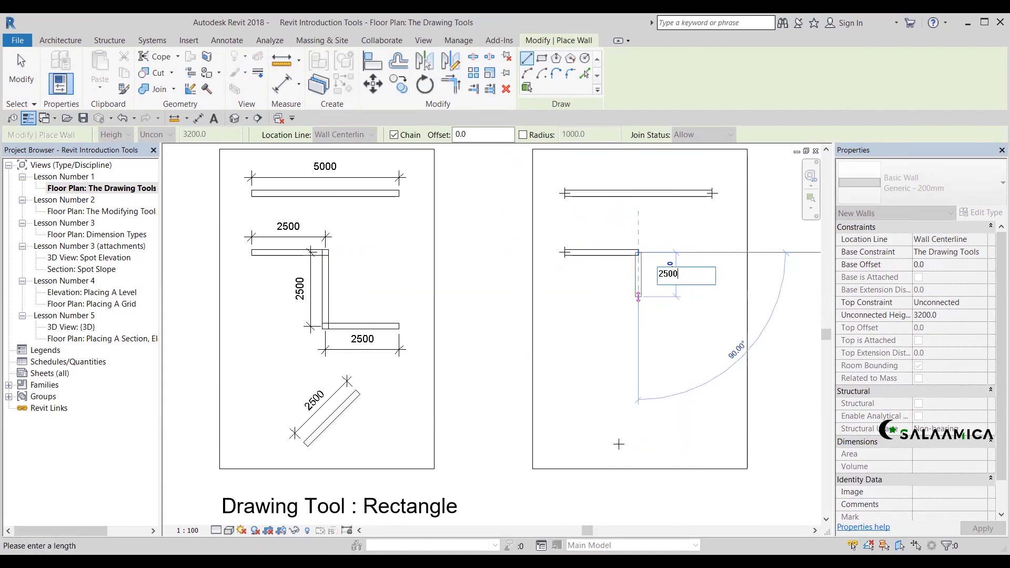
pyautogui.press('Return')
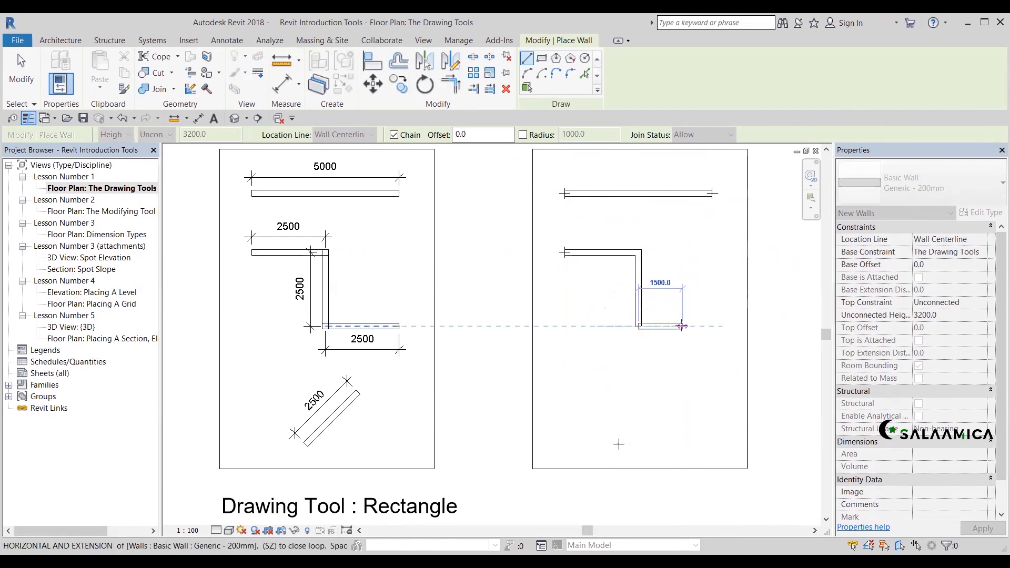
pyautogui.write('250')
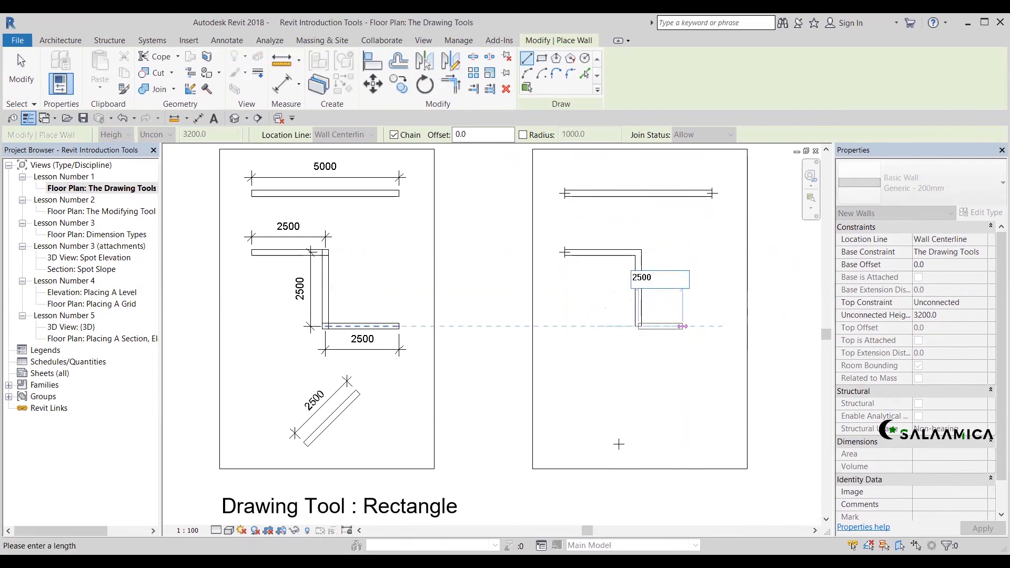
pyautogui.write('0')
pyautogui.press('Return')
pyautogui.press('Escape')
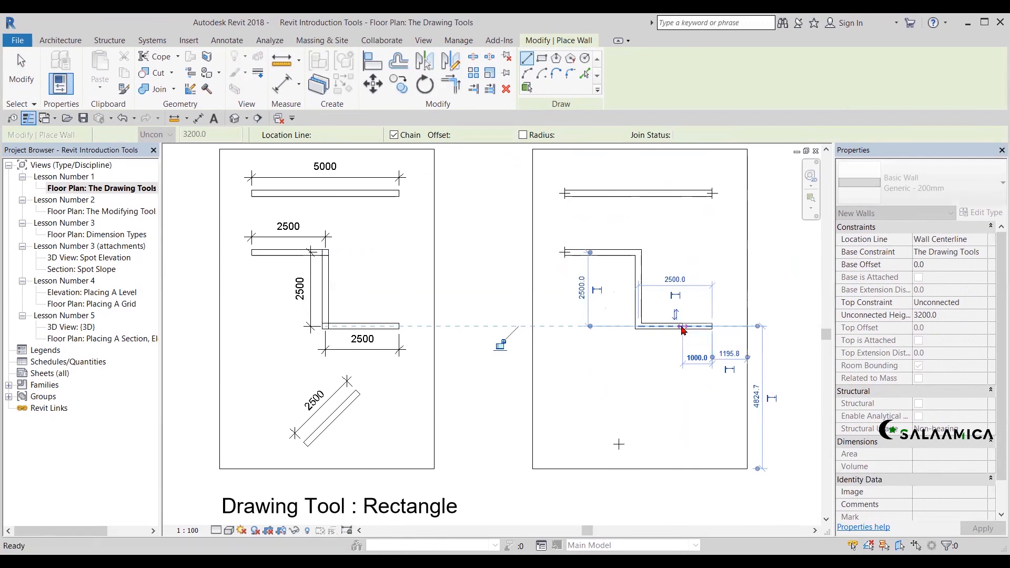
pyautogui.press('Escape')
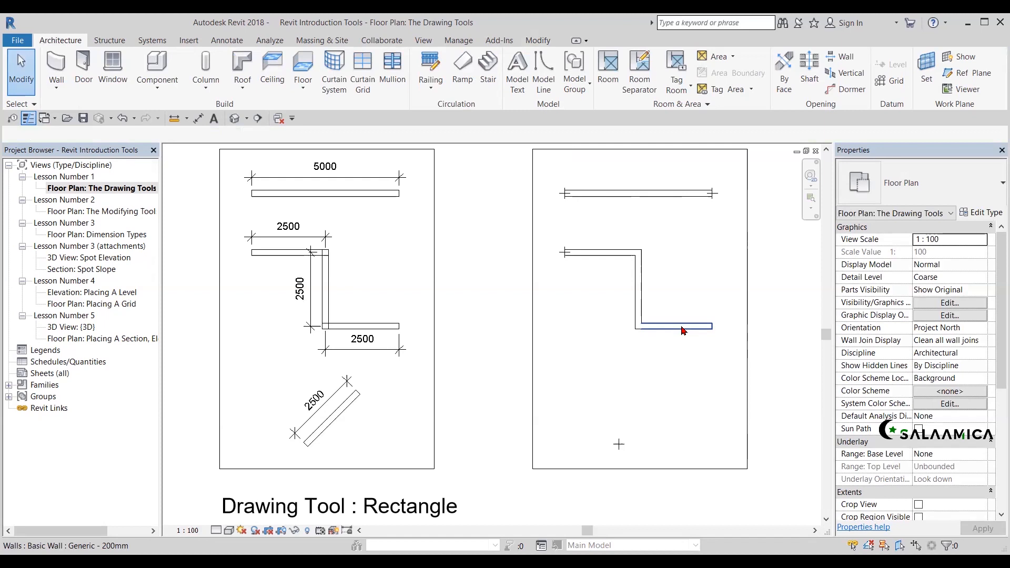
# - Draw a 2500 mm wall from the lowest marker of the Line exercise frame, rising to the right at 45°
pyautogui.click(56, 68)
pyautogui.moveTo(639, 431); pyautogui.dragTo(629, 398, button='middle')
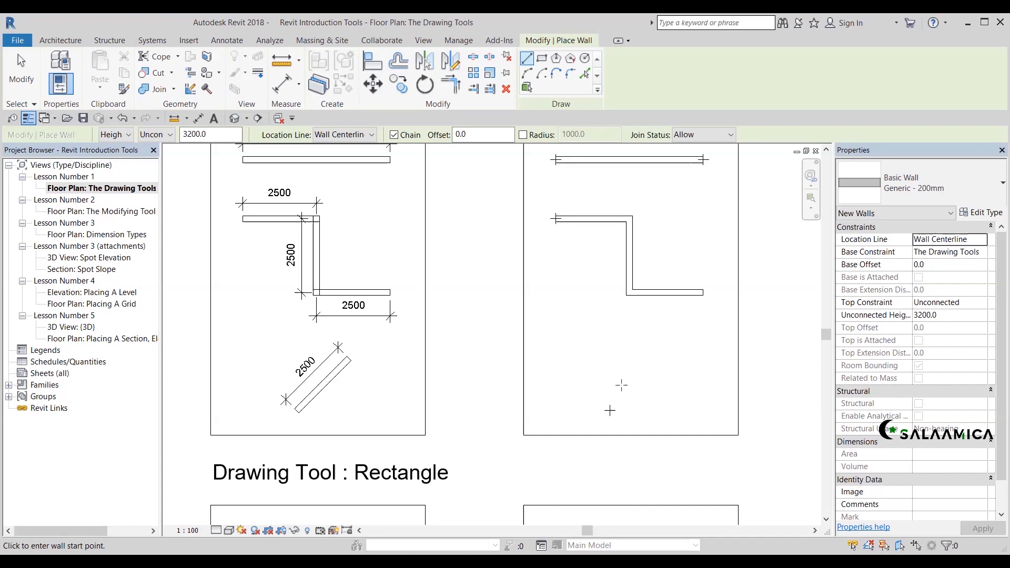
pyautogui.scroll(2, 607, 412)
pyautogui.click(612, 408)
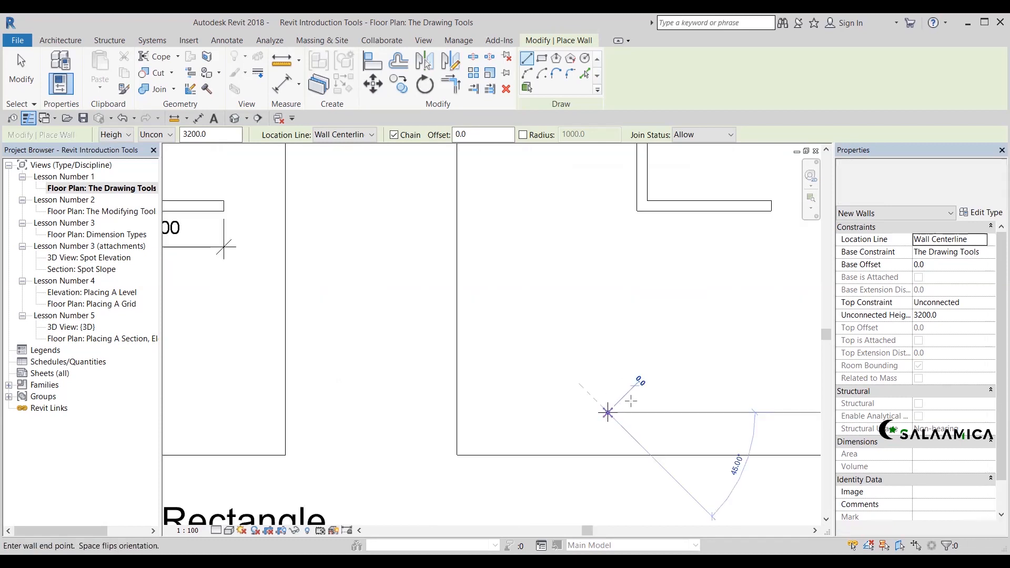
pyautogui.scroll(-1, 649, 371)
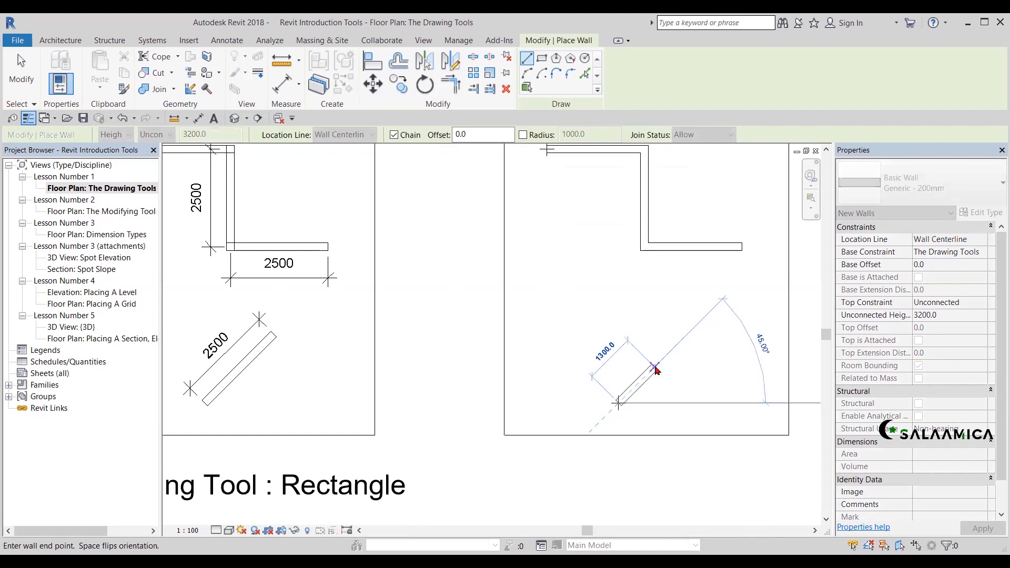
pyautogui.write('2500')
pyautogui.press('Return')
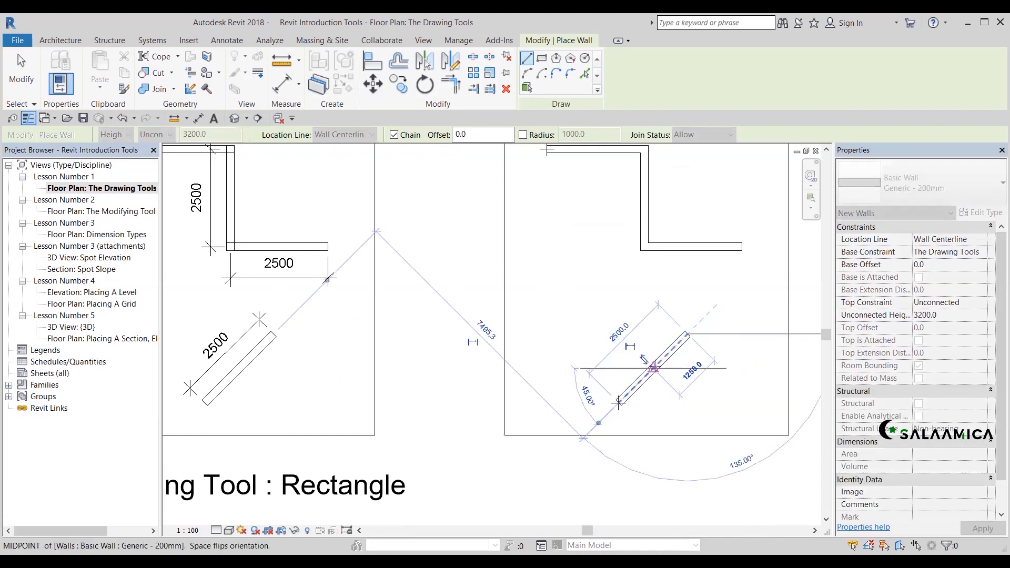
# - Draw a 4200 by 3400 mm rectangular Generic - 200mm wall between the two upper markers in the blank Rectangle exercise frame
pyautogui.press('Escape')
pyautogui.press('Escape')
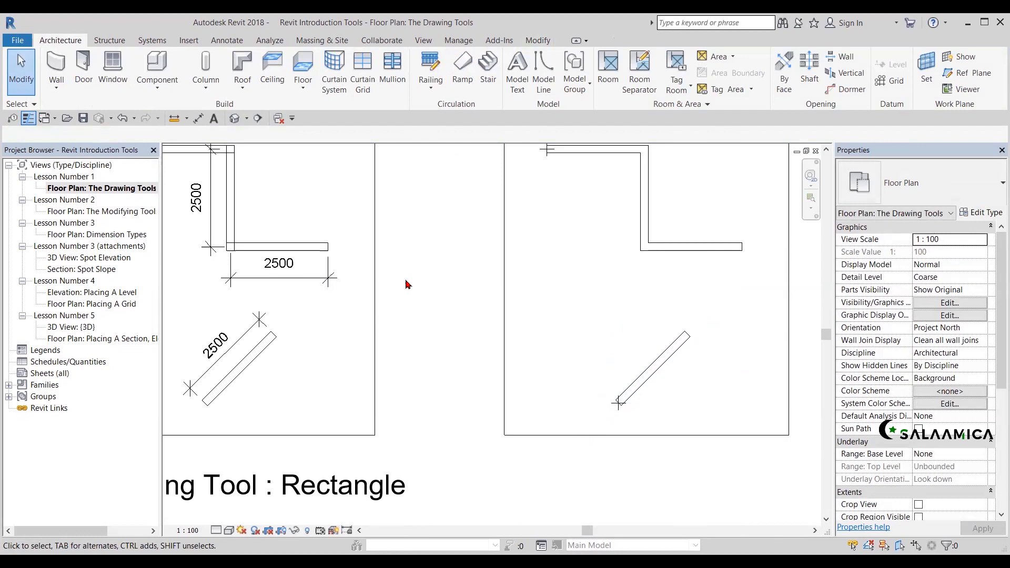
pyautogui.scroll(-2, 411, 225)
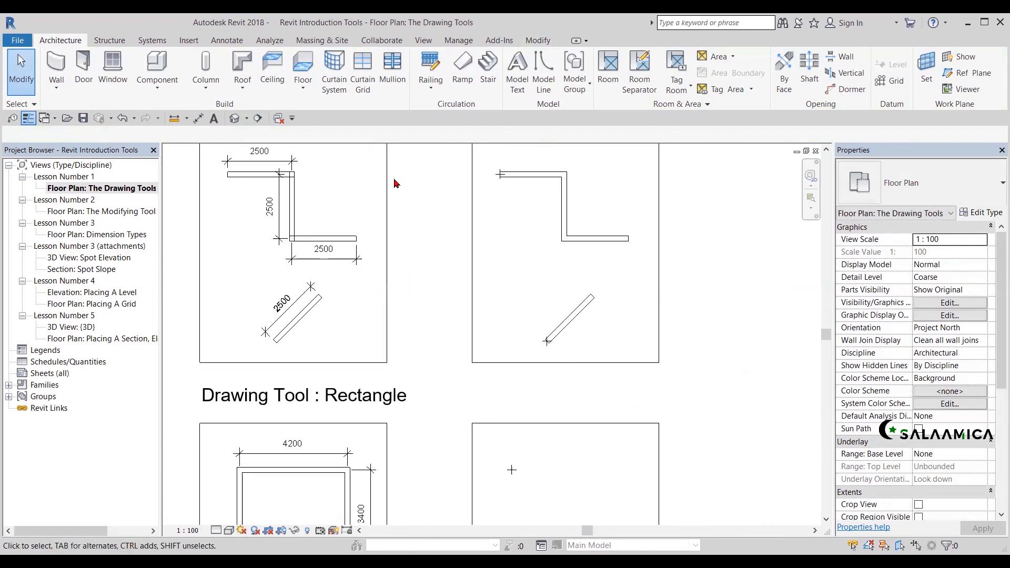
pyautogui.moveTo(453, 301); pyautogui.dragTo(480, 219, button='middle')
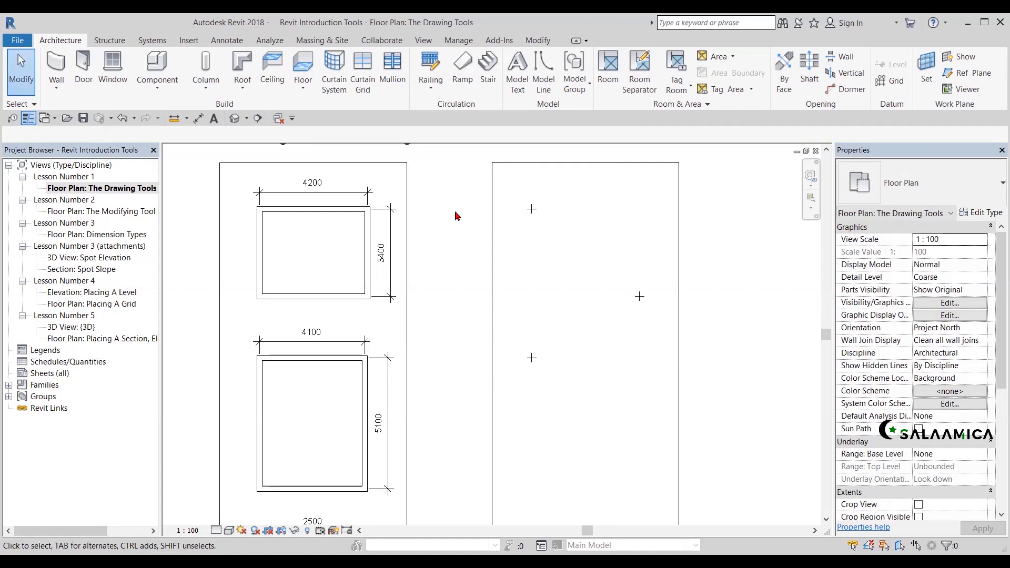
pyautogui.scroll(-1, 456, 218)
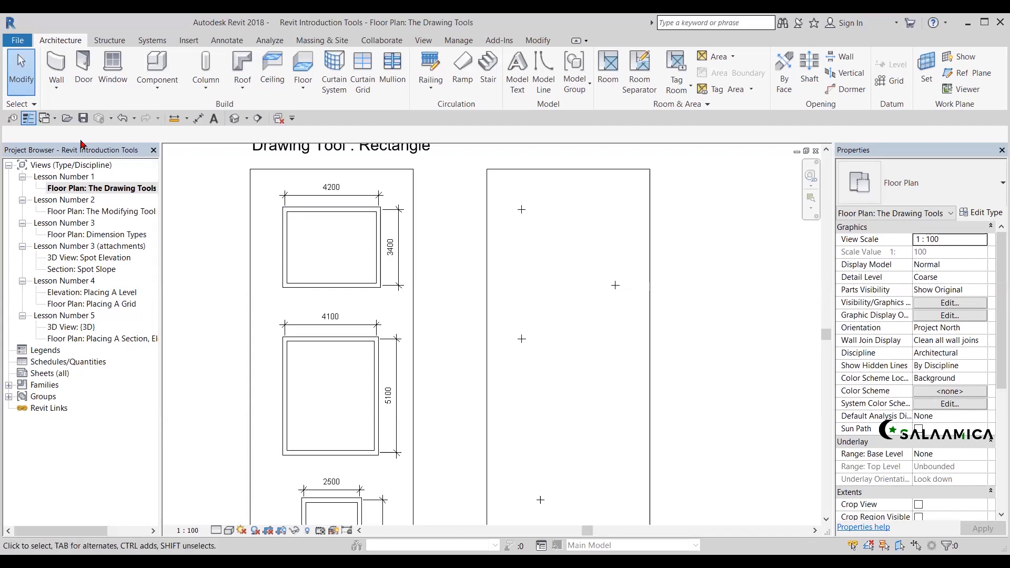
pyautogui.click(57, 68)
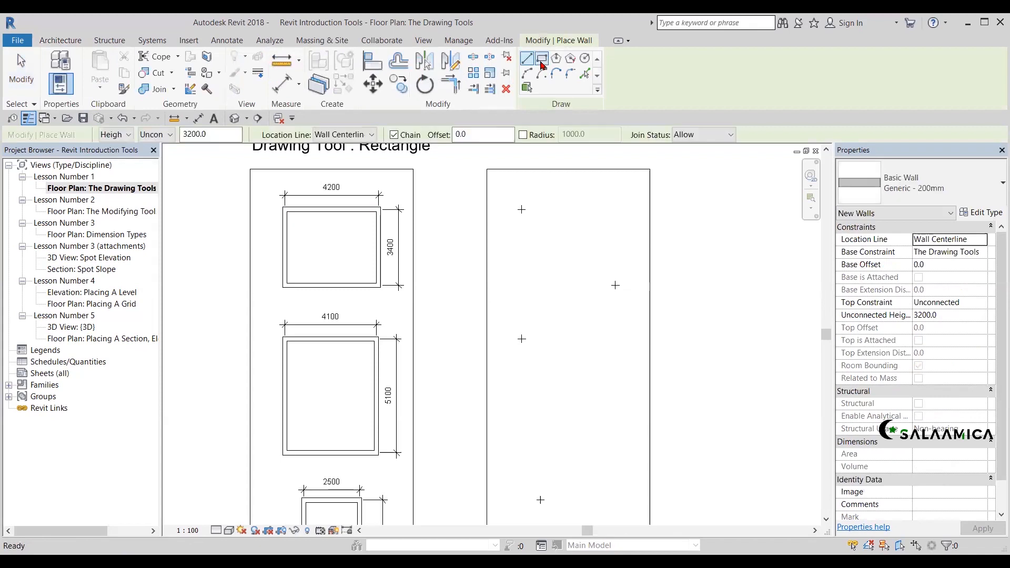
pyautogui.click(546, 61)
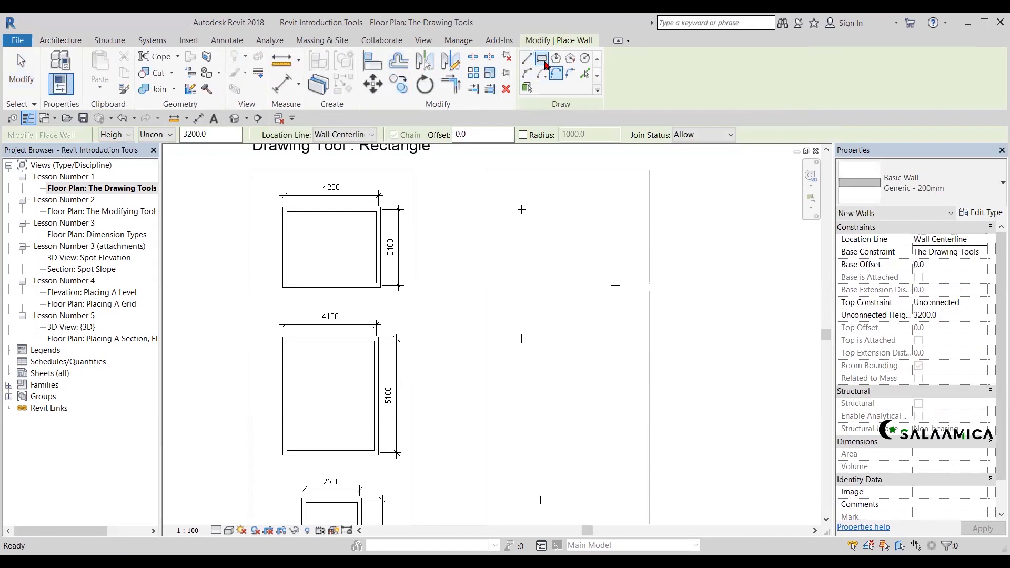
pyautogui.press('Escape')
pyautogui.click(62, 63)
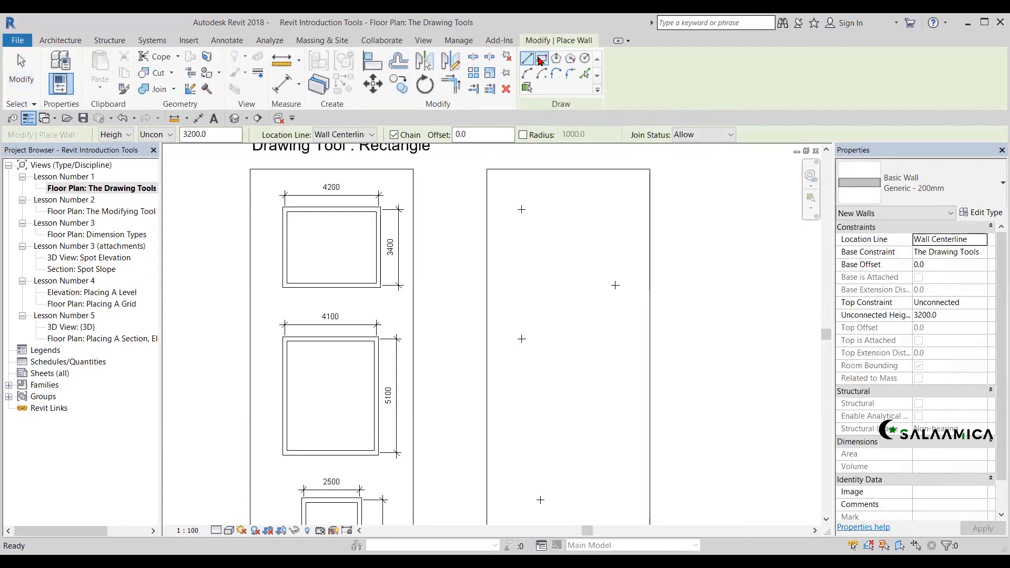
pyautogui.click(543, 62)
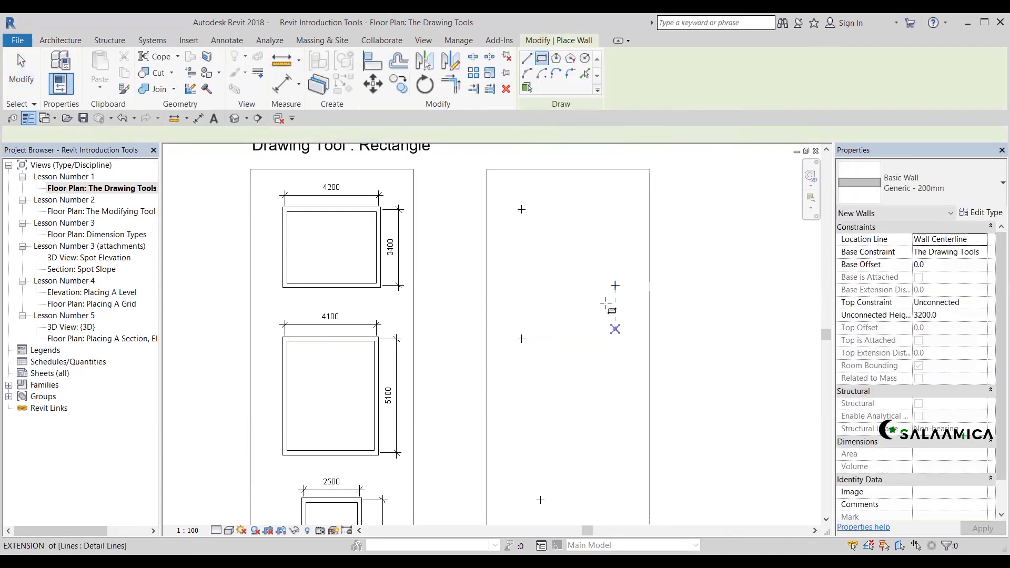
pyautogui.scroll(2, 555, 247)
pyautogui.scroll(2, 525, 237)
pyautogui.click(473, 204)
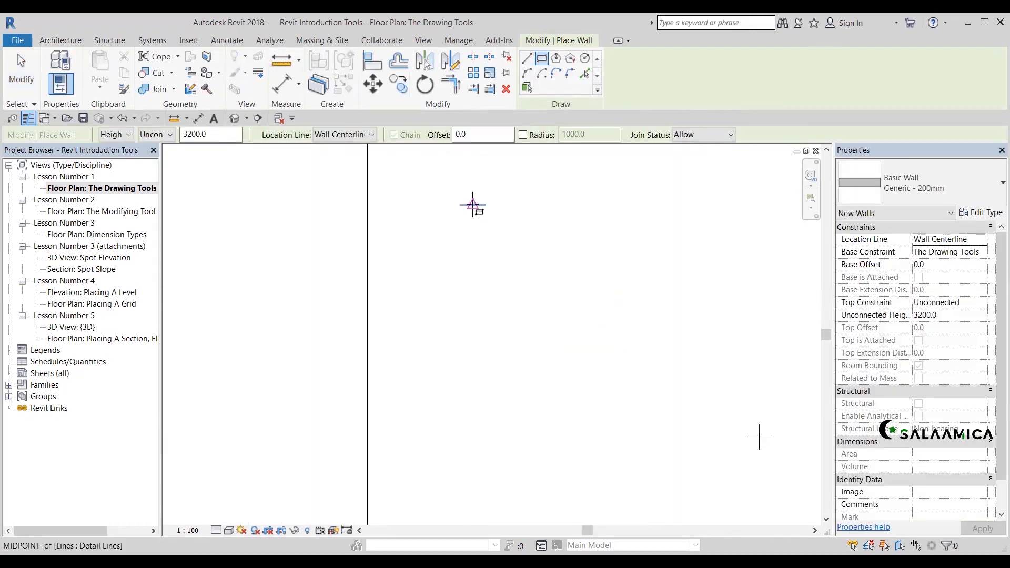
pyautogui.click(744, 406)
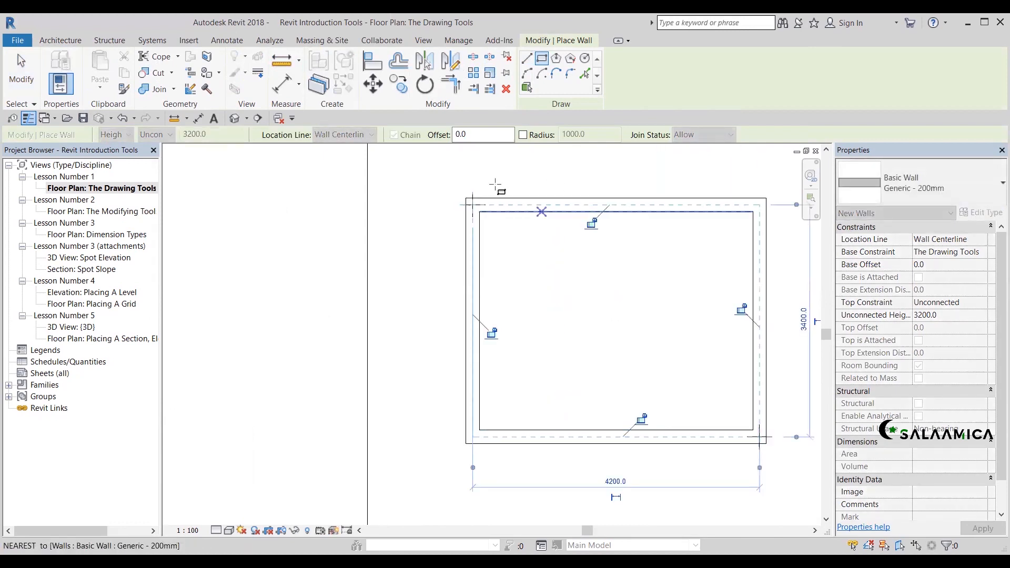
# - Draw a rectangular wall about 2900 by 3500 mm from the marker below the first rectangle, and end the wall command
pyautogui.scroll(-2, 484, 163)
pyautogui.moveTo(431, 210); pyautogui.dragTo(505, 230, button='middle')
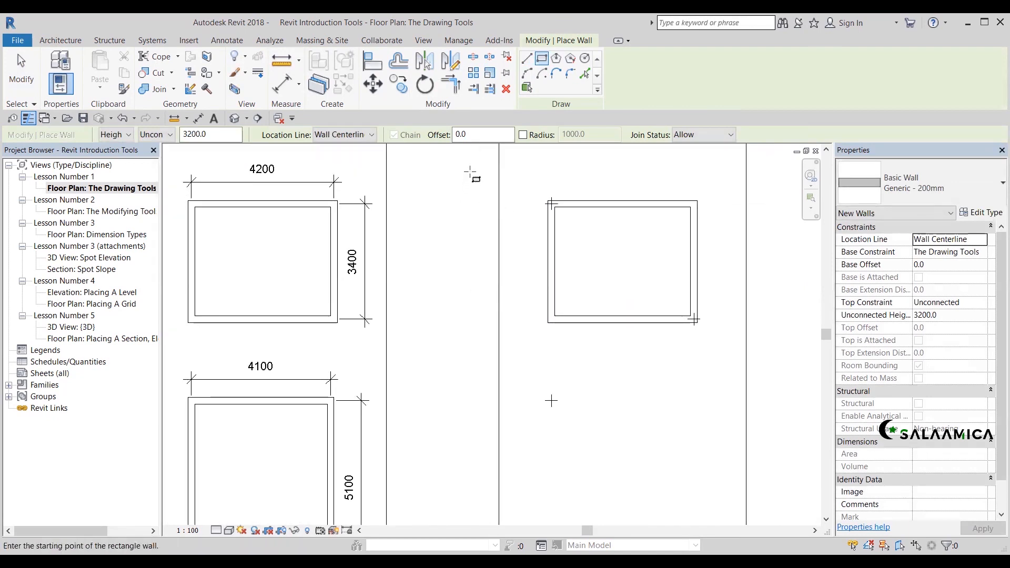
pyautogui.scroll(-1, 470, 171)
pyautogui.moveTo(527, 333); pyautogui.dragTo(507, 230, button='middle')
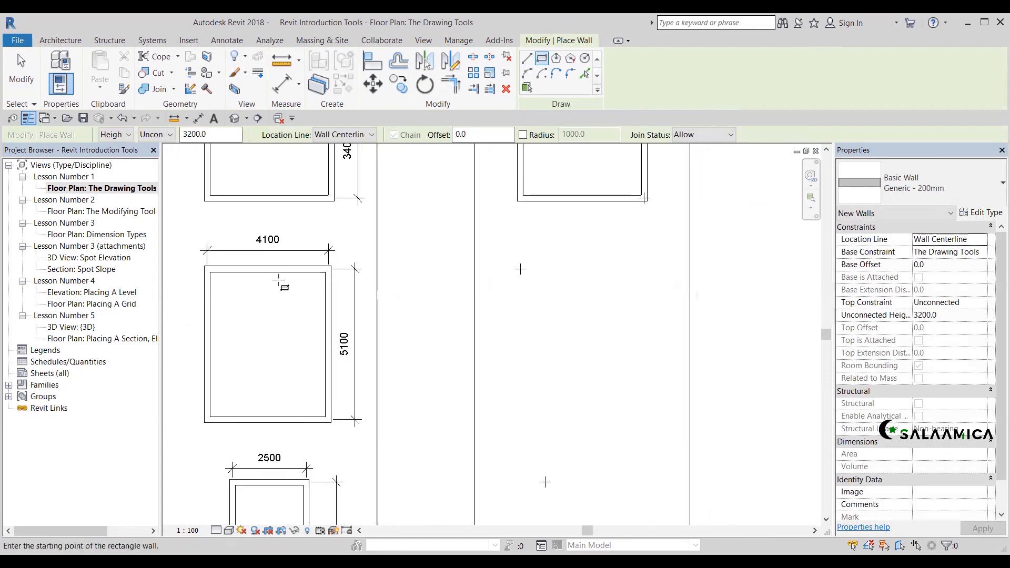
pyautogui.moveTo(534, 346); pyautogui.dragTo(502, 302, button='middle')
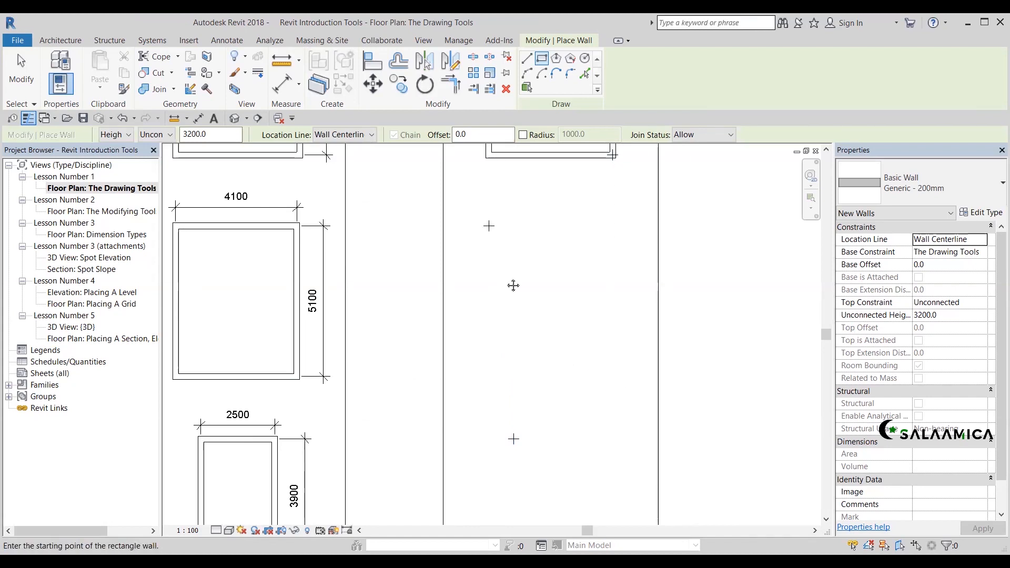
pyautogui.moveTo(512, 285); pyautogui.dragTo(548, 296, button='middle')
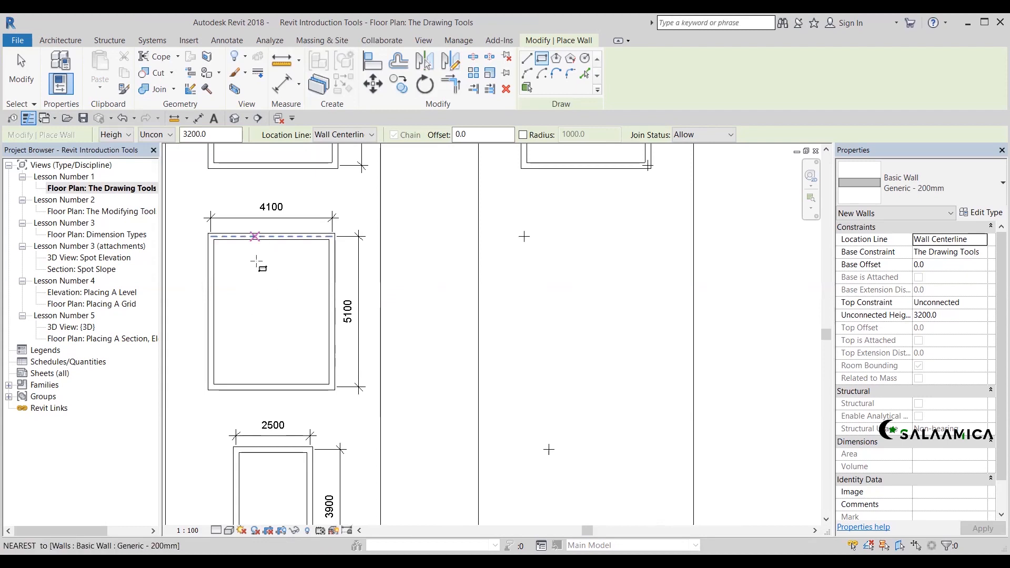
pyautogui.scroll(3, 538, 226)
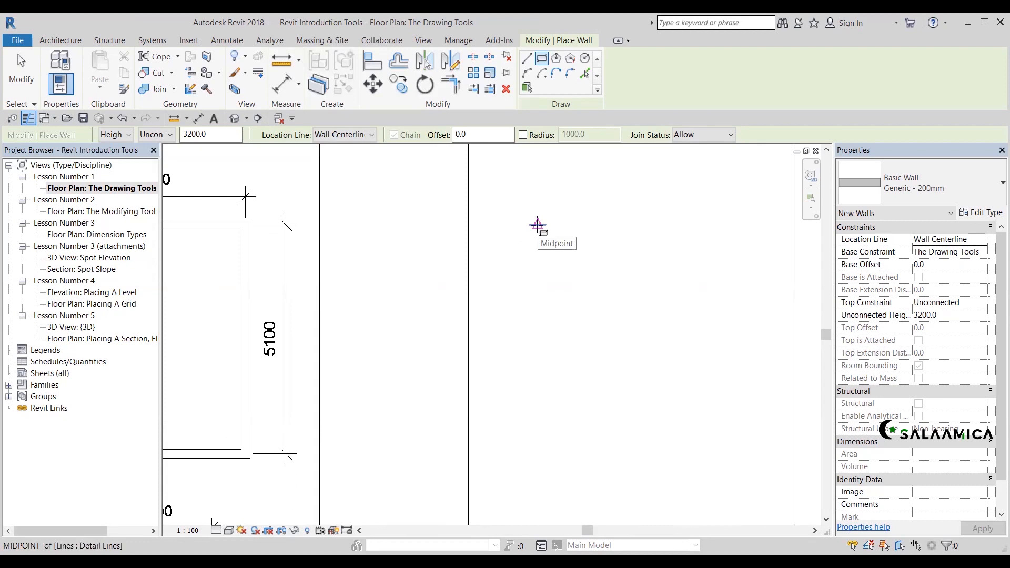
pyautogui.click(537, 226)
pyautogui.scroll(-1, 538, 226)
pyautogui.scroll(-1, 538, 228)
pyautogui.scroll(-1, 583, 292)
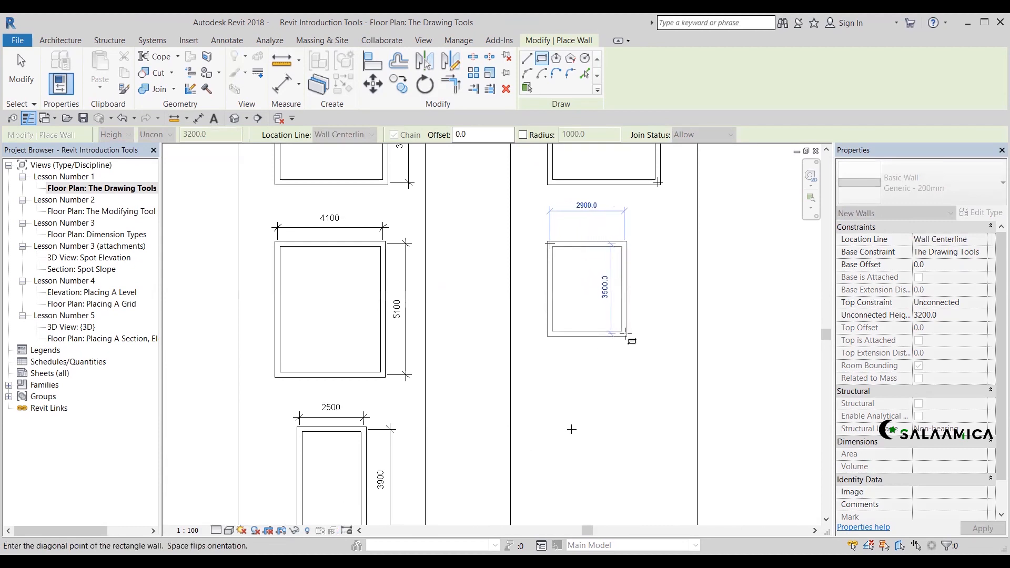
pyautogui.click(626, 335)
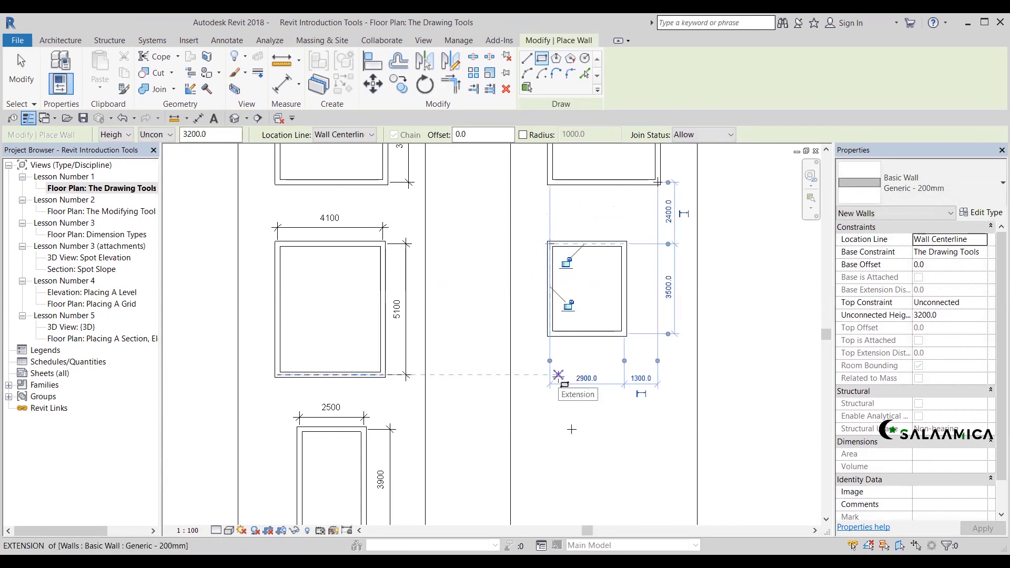
pyautogui.press('Escape')
pyautogui.press('Escape')
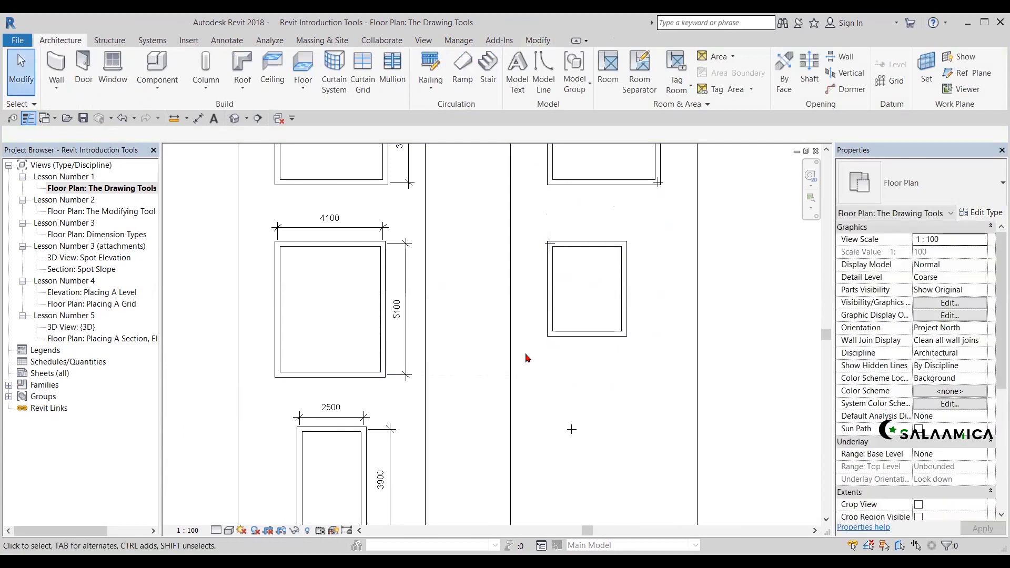
pyautogui.click(550, 279)
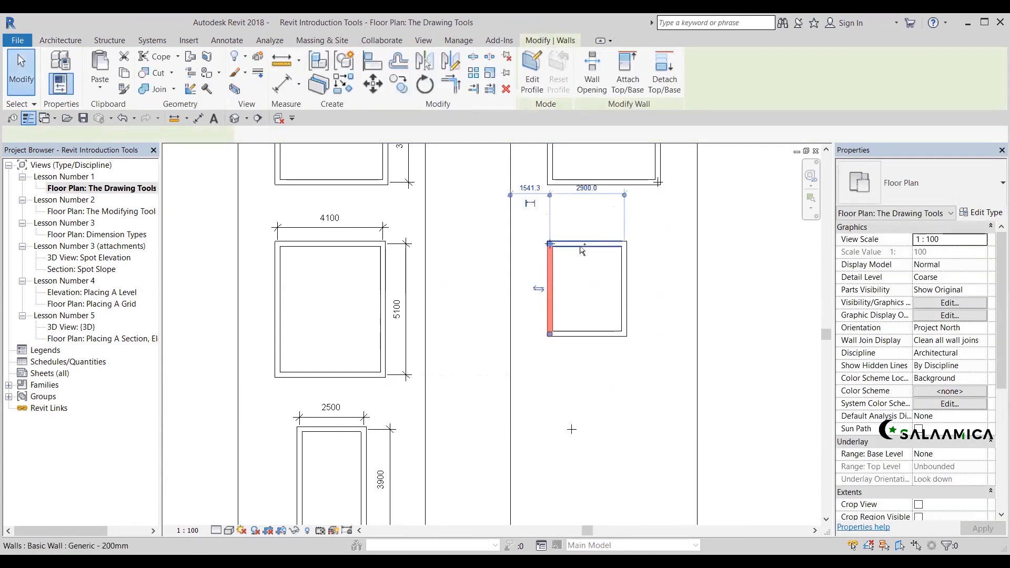
pyautogui.keyDown('ctrl'); pyautogui.click(555, 246); pyautogui.keyUp('ctrl')
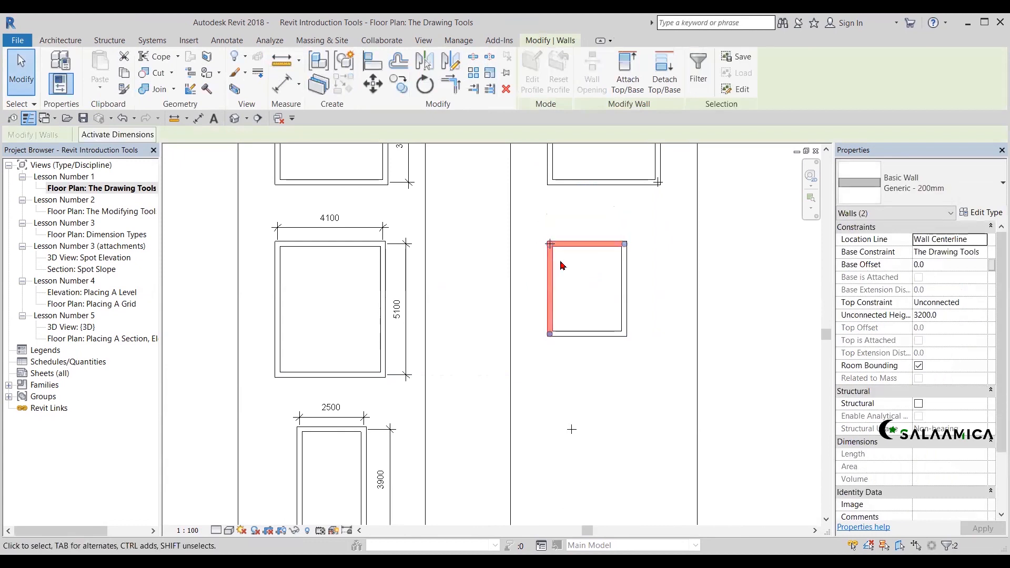
pyautogui.click(589, 276)
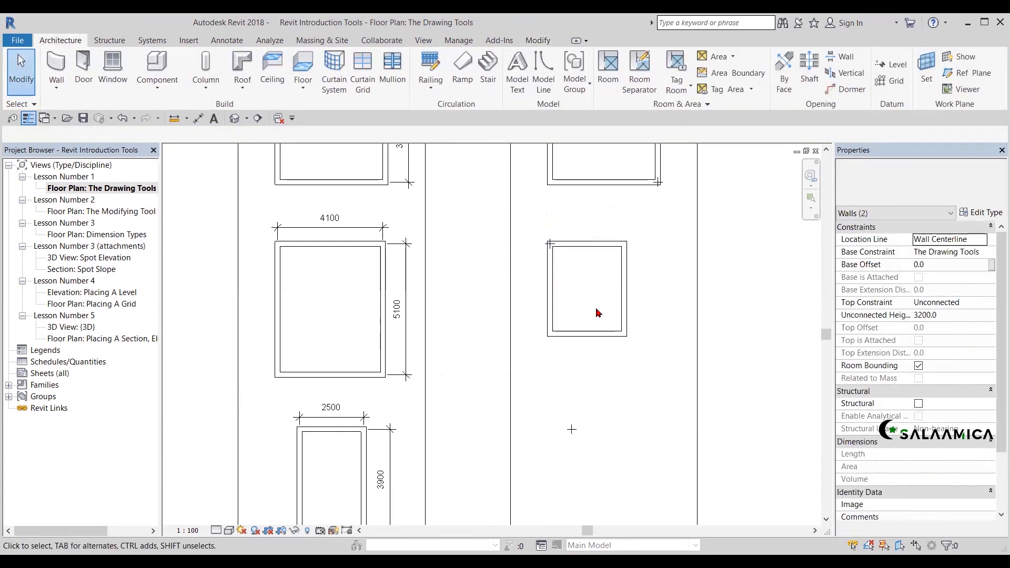
pyautogui.click(590, 339)
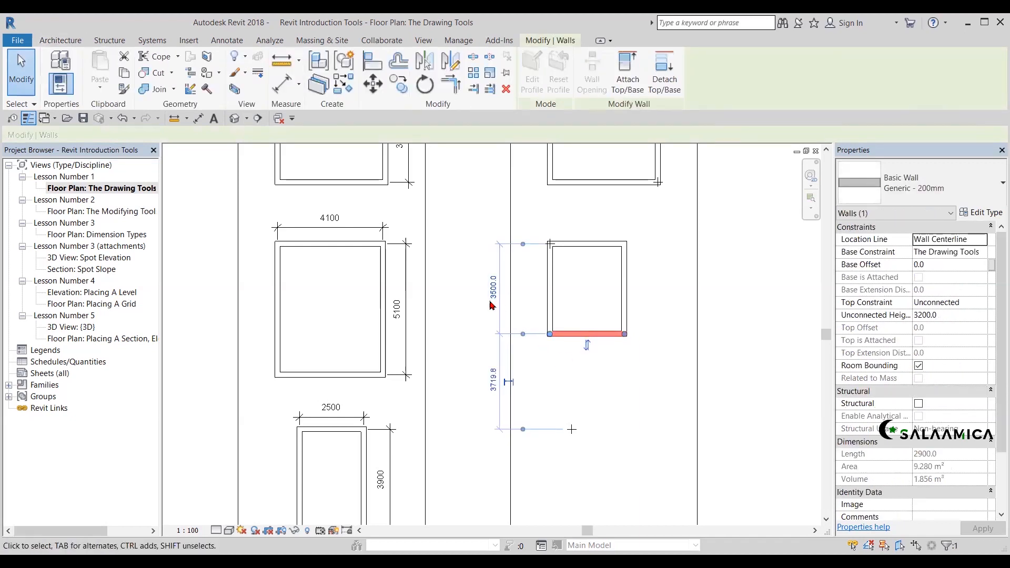
pyautogui.click(573, 369)
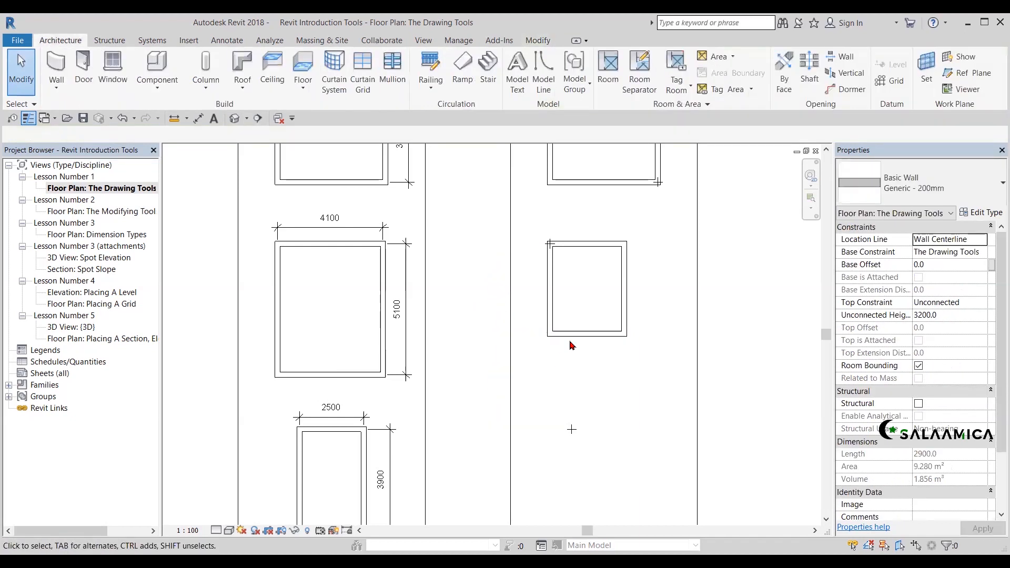
# - Set the second wall rectangle's height to 5100 mm by moving its lower wall
pyautogui.click(563, 332)
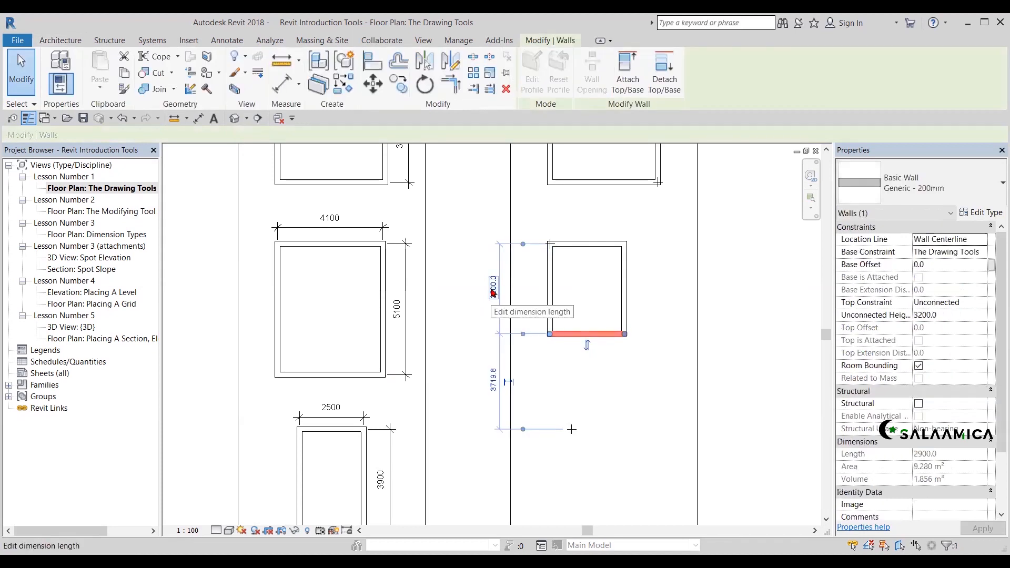
pyautogui.click(493, 290)
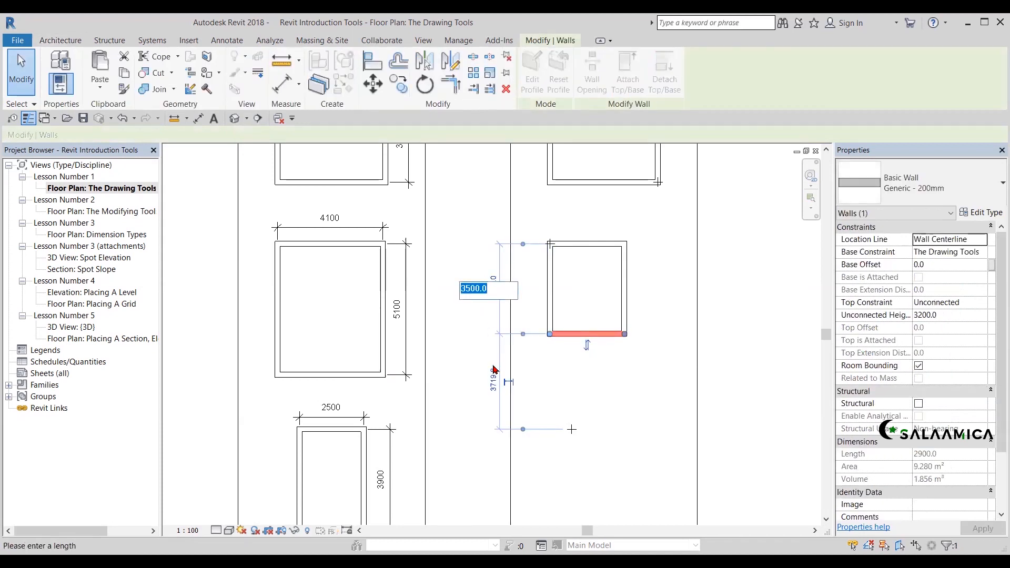
pyautogui.write('5100')
pyautogui.press('Return')
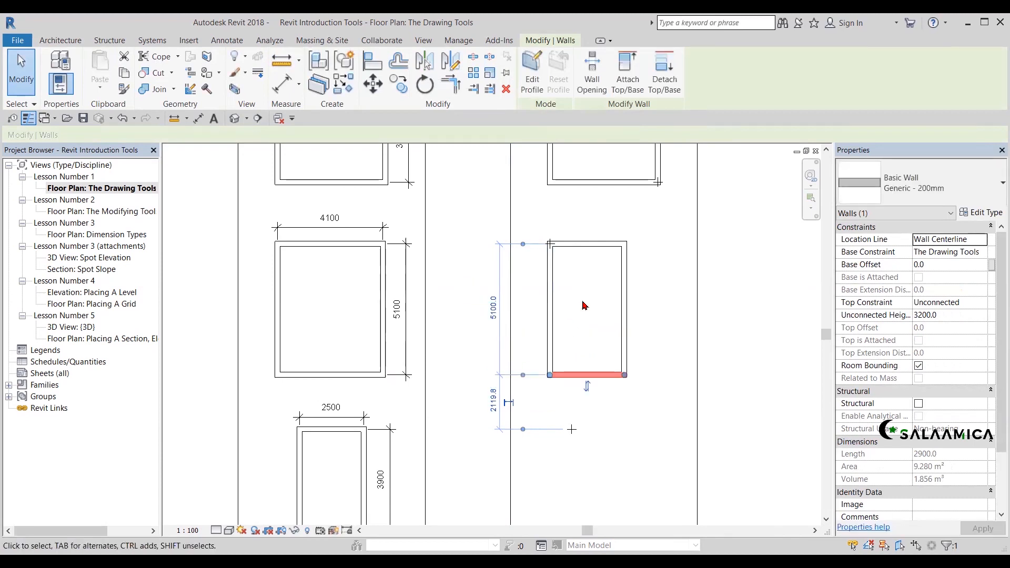
pyautogui.press('Escape')
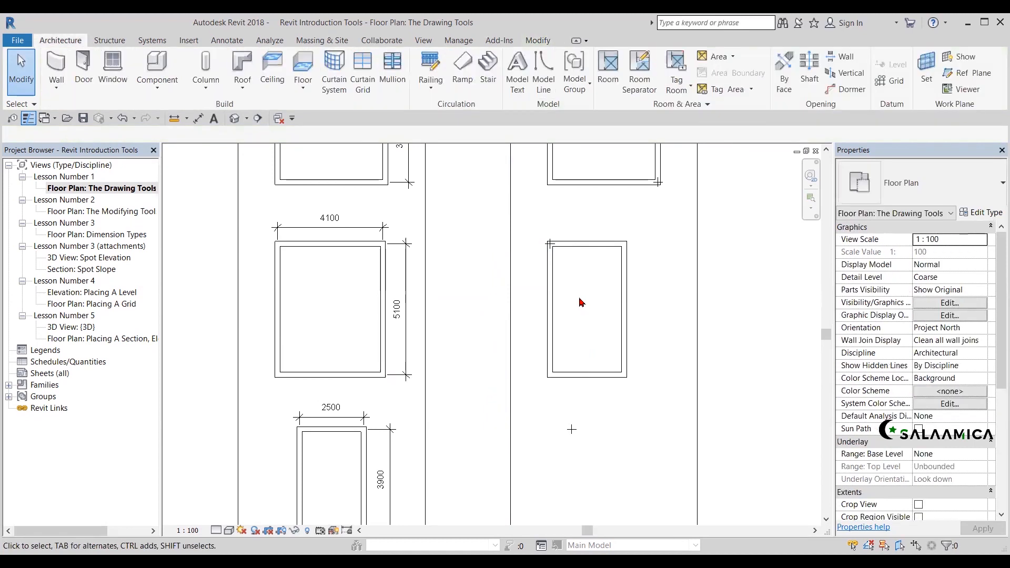
# - Set the second wall rectangle's width to 4100 mm by moving its right wall
pyautogui.click(629, 279)
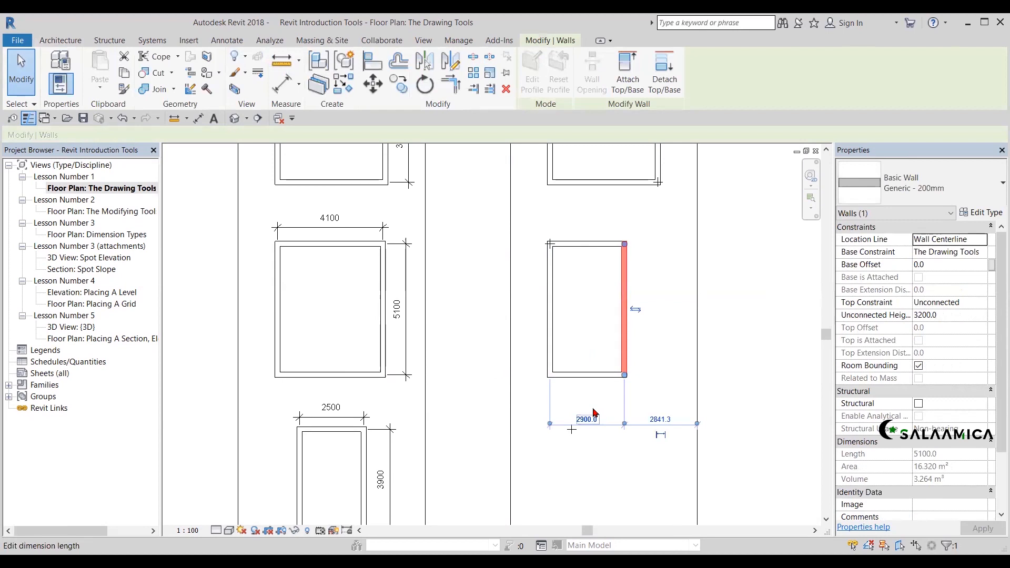
pyautogui.click(583, 418)
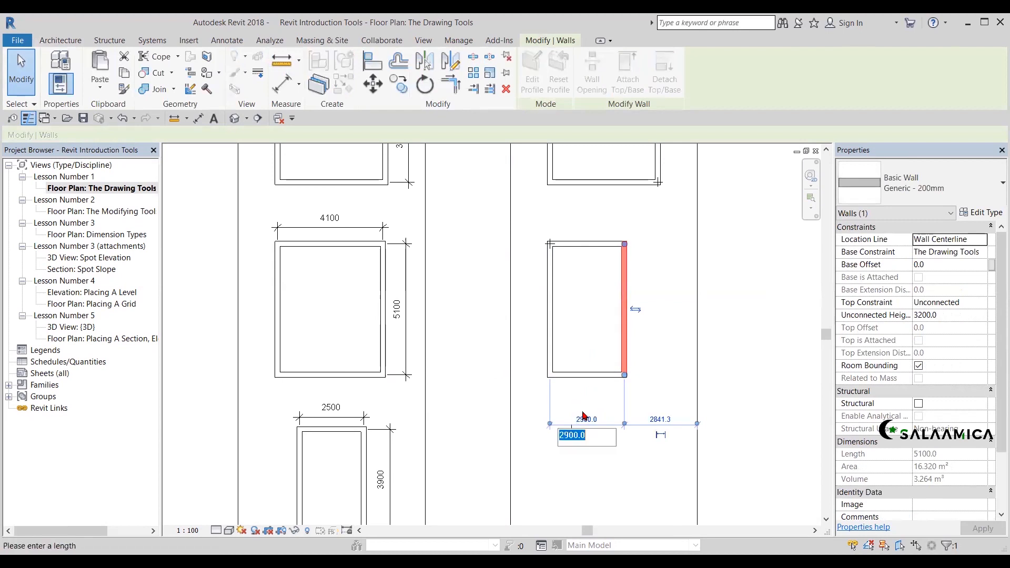
pyautogui.write('4100')
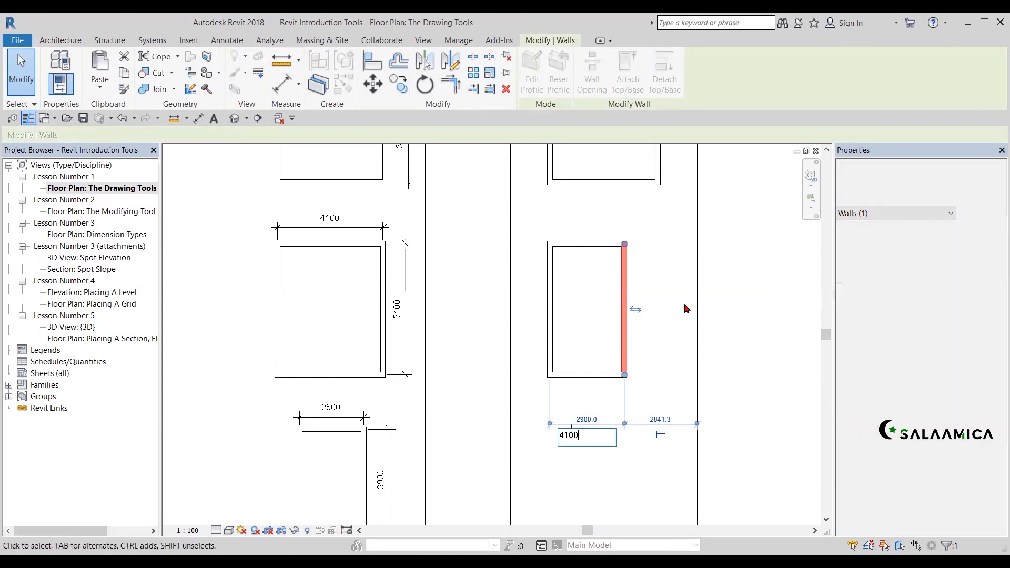
pyautogui.press('Return')
pyautogui.press('Escape')
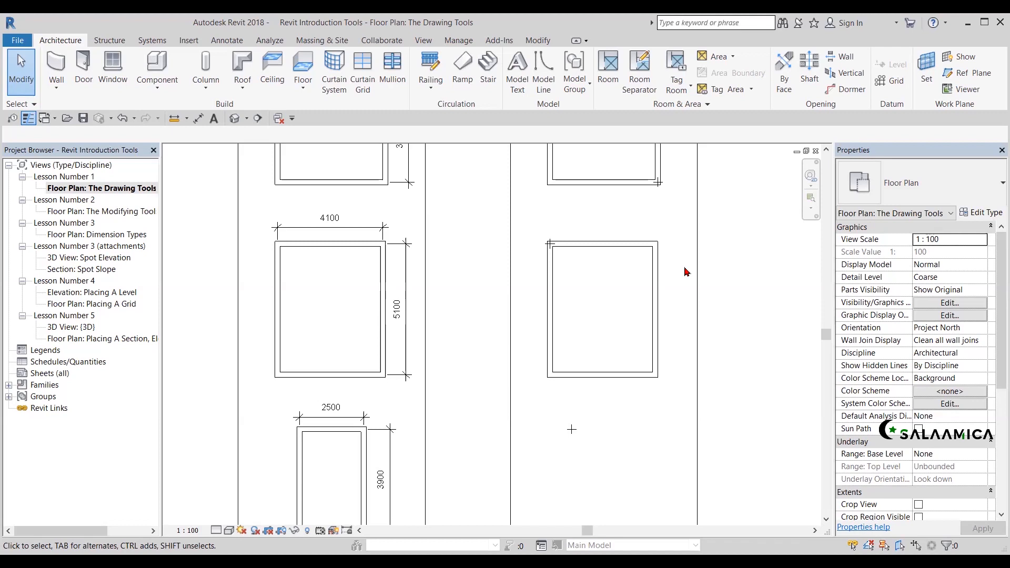
pyautogui.click(57, 66)
pyautogui.click(542, 59)
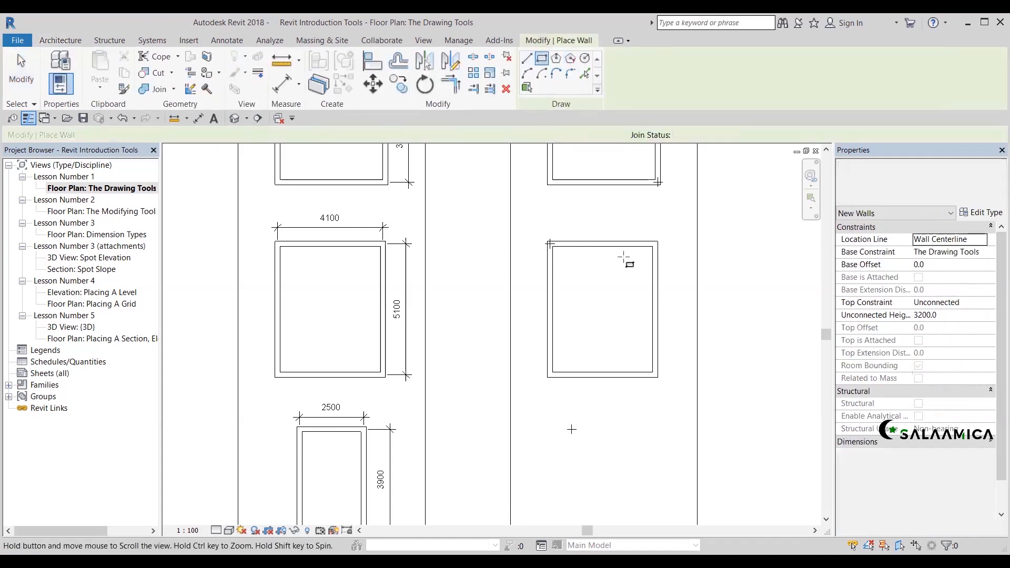
pyautogui.scroll(3, 547, 269)
pyautogui.click(532, 253)
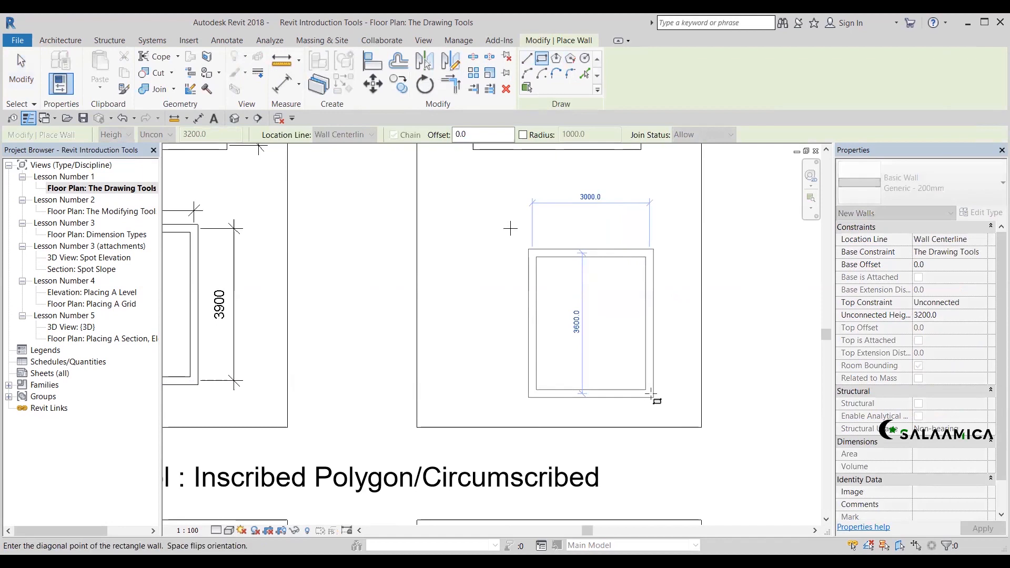
pyautogui.press('Escape')
pyautogui.press('Escape')
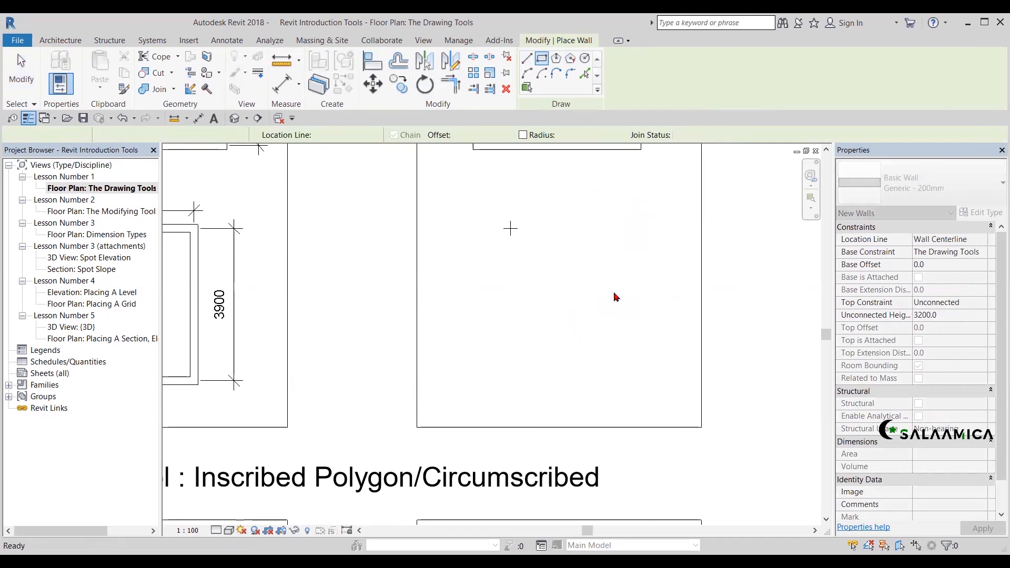
# - Examine the lowest guide rectangle and its dimensions in the Rectangle section, and end the rectangular wall command
pyautogui.scroll(-2, 615, 297)
pyautogui.moveTo(482, 364); pyautogui.dragTo(462, 489, button='middle')
pyautogui.scroll(-1, 482, 286)
pyautogui.scroll(2, 361, 398)
pyautogui.scroll(1, 481, 341)
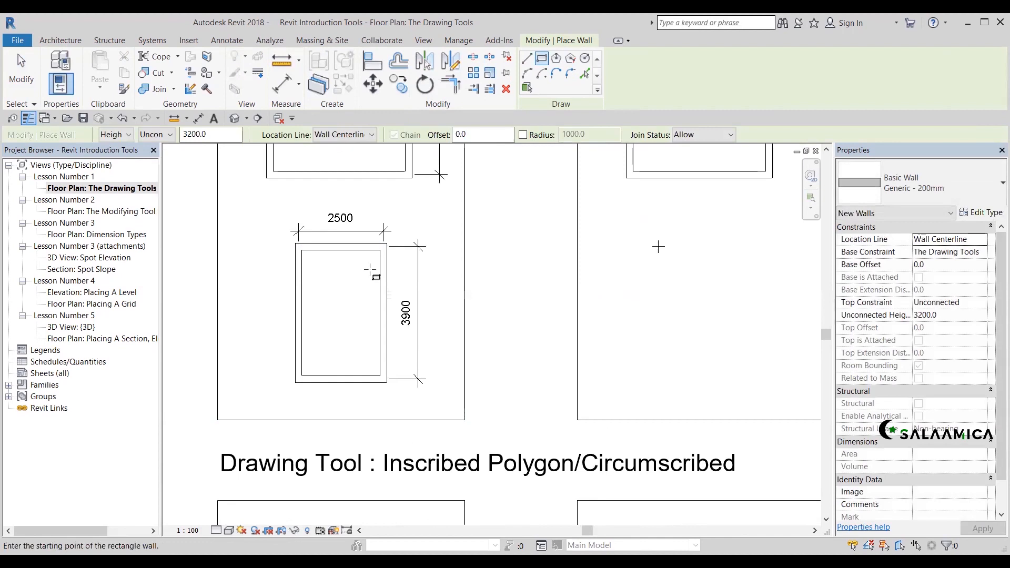
pyautogui.scroll(-2, 362, 261)
pyautogui.press('Escape')
pyautogui.press('Escape')
# - Start a Generic - 200mm wall for the hexagon exercise in the Inscribed Polygon/Circumscribed section
pyautogui.moveTo(439, 316); pyautogui.dragTo(446, 265, button='middle')
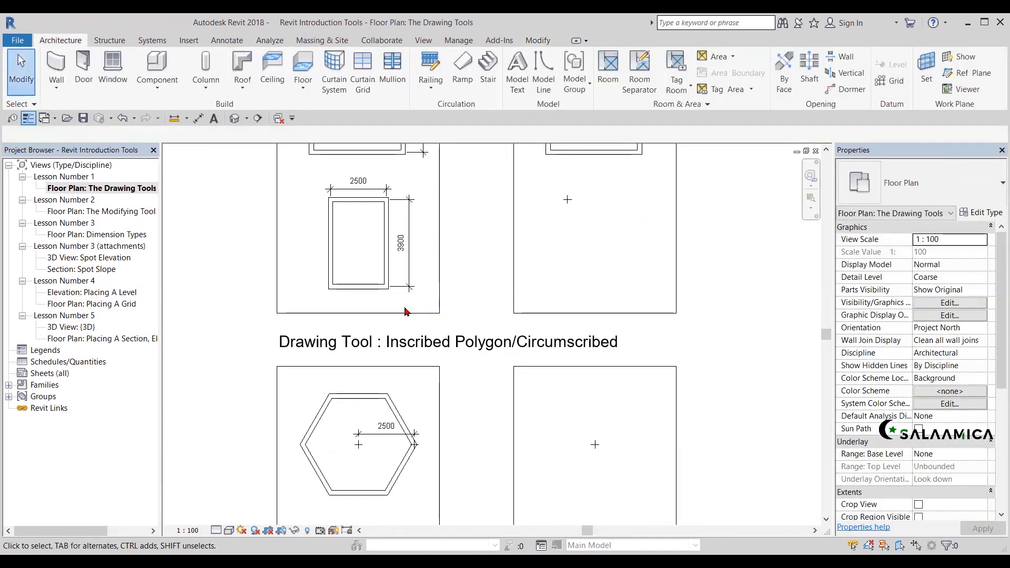
pyautogui.moveTo(451, 324)
pyautogui.mouseDown(button='middle')
pyautogui.moveTo(426, 218)
pyautogui.moveTo(451, 305)
pyautogui.mouseUp(button='middle')
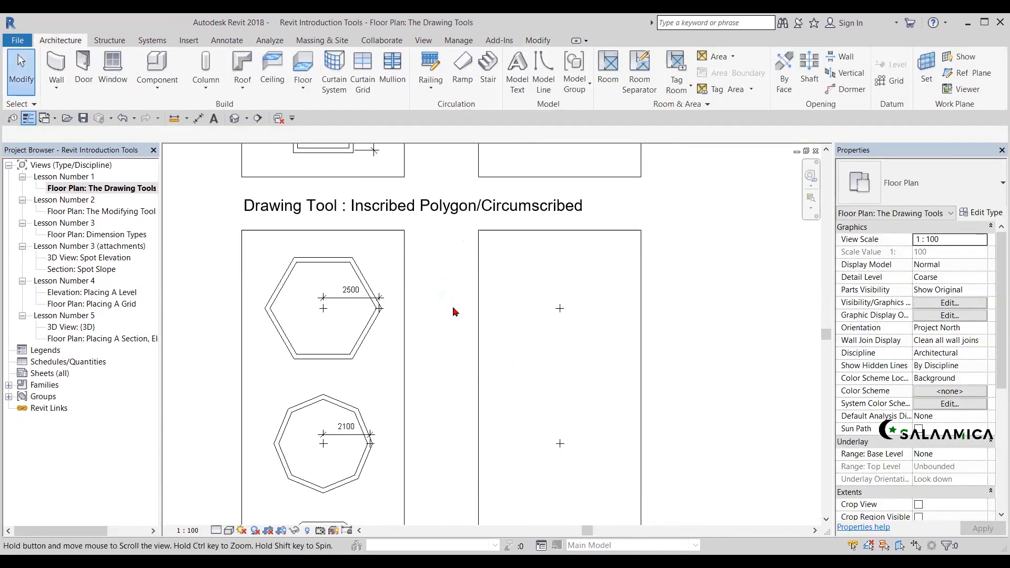
pyautogui.scroll(2, 334, 322)
pyautogui.moveTo(334, 323); pyautogui.dragTo(360, 336, button='middle')
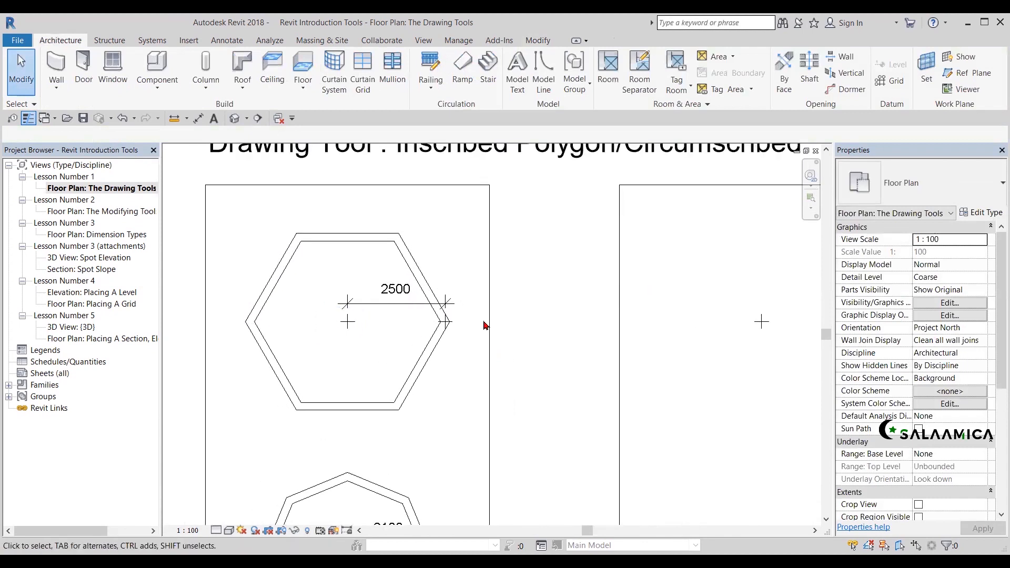
pyautogui.scroll(-2, 520, 315)
pyautogui.moveTo(518, 314); pyautogui.dragTo(484, 281, button='middle')
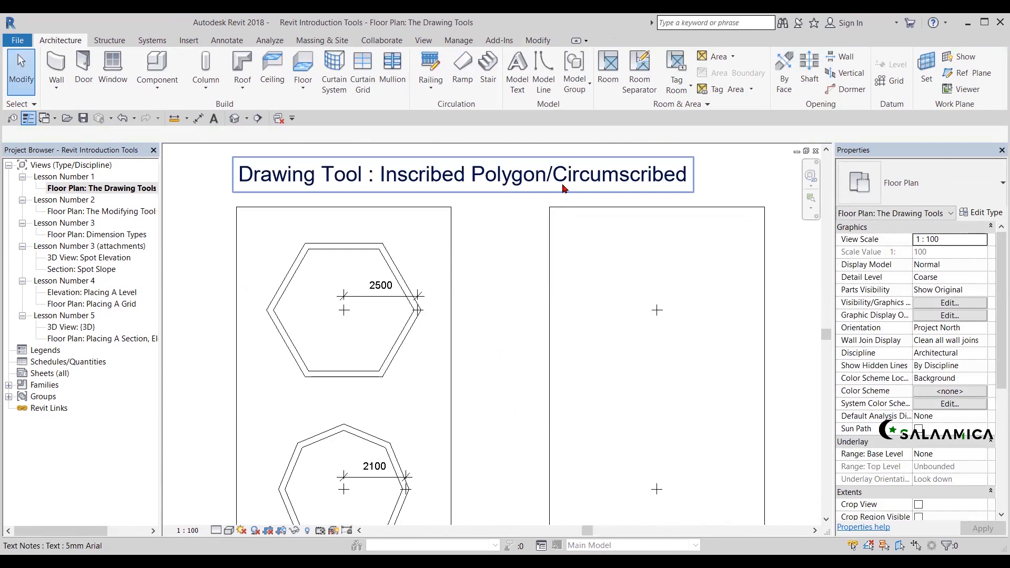
pyautogui.moveTo(466, 335); pyautogui.dragTo(465, 334, button='middle')
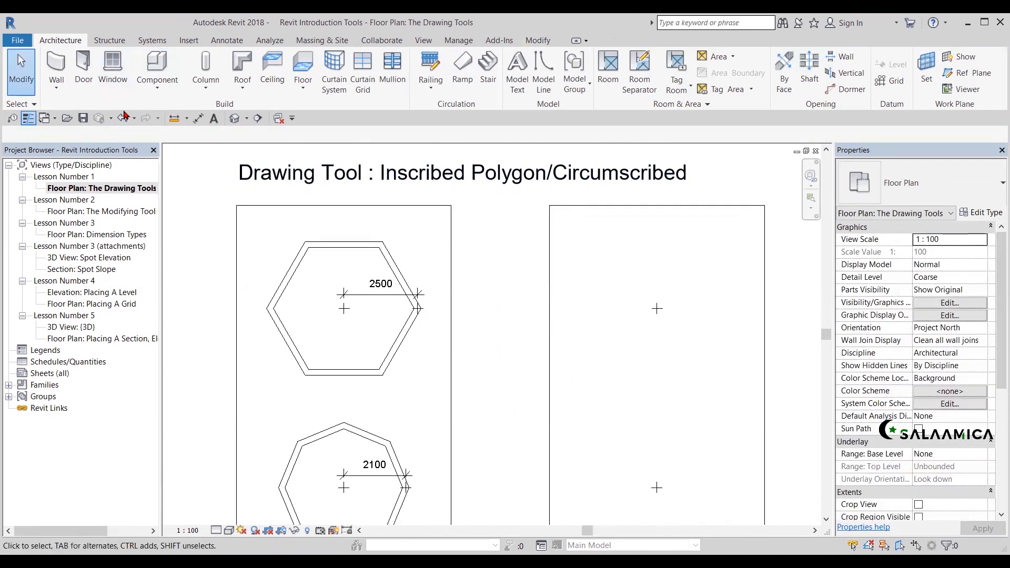
pyautogui.click(56, 64)
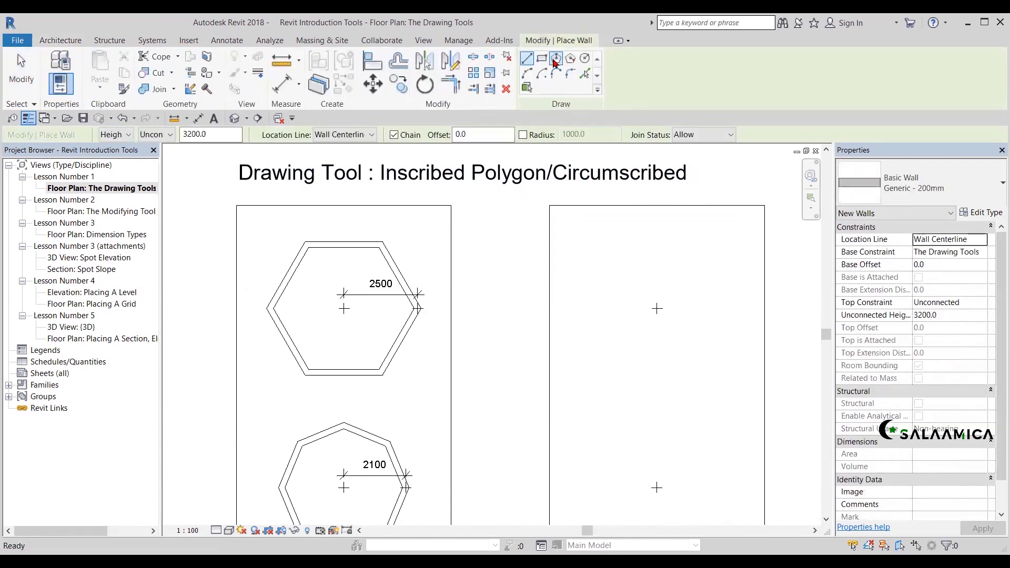